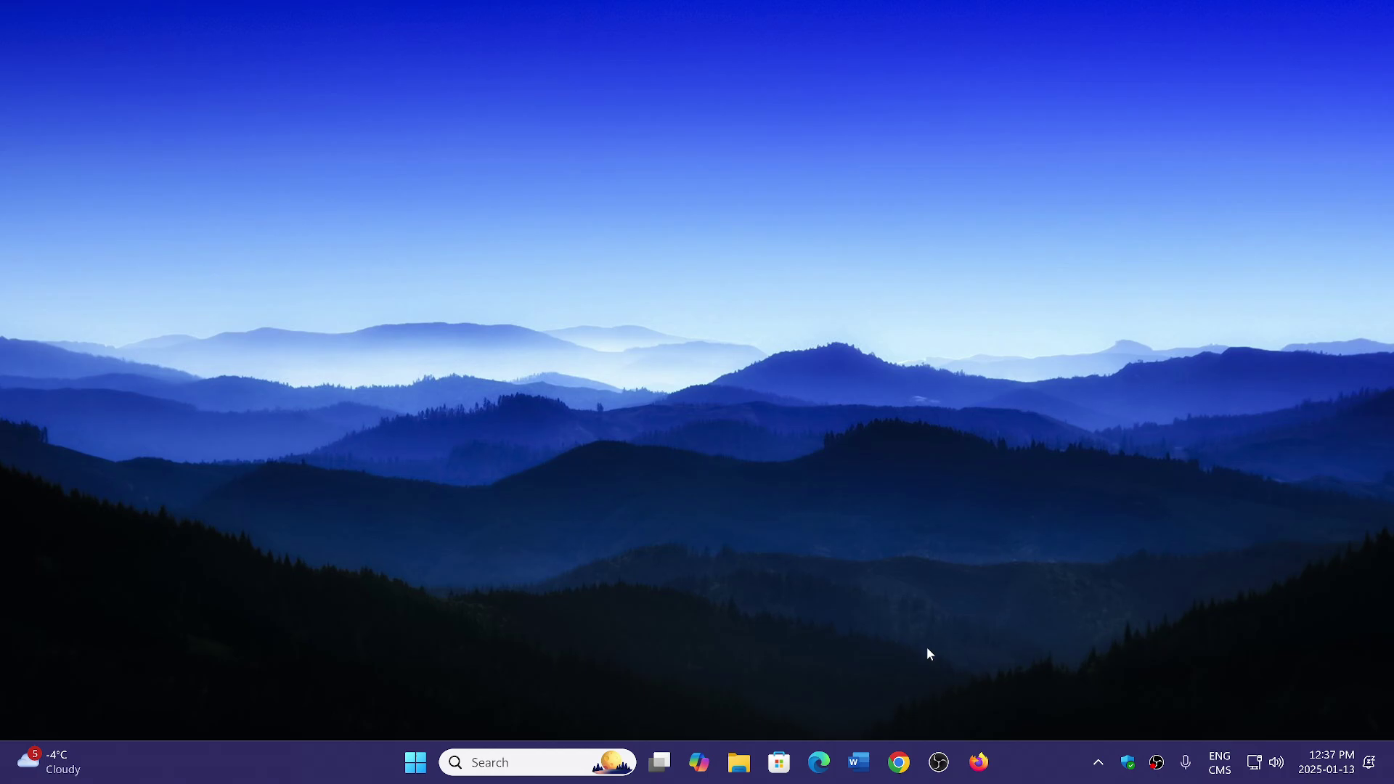
Launch Chrome and load coveryourtracks.eff.org from the pasted address.
{"action": "left_click", "coordinate": [899, 762]}
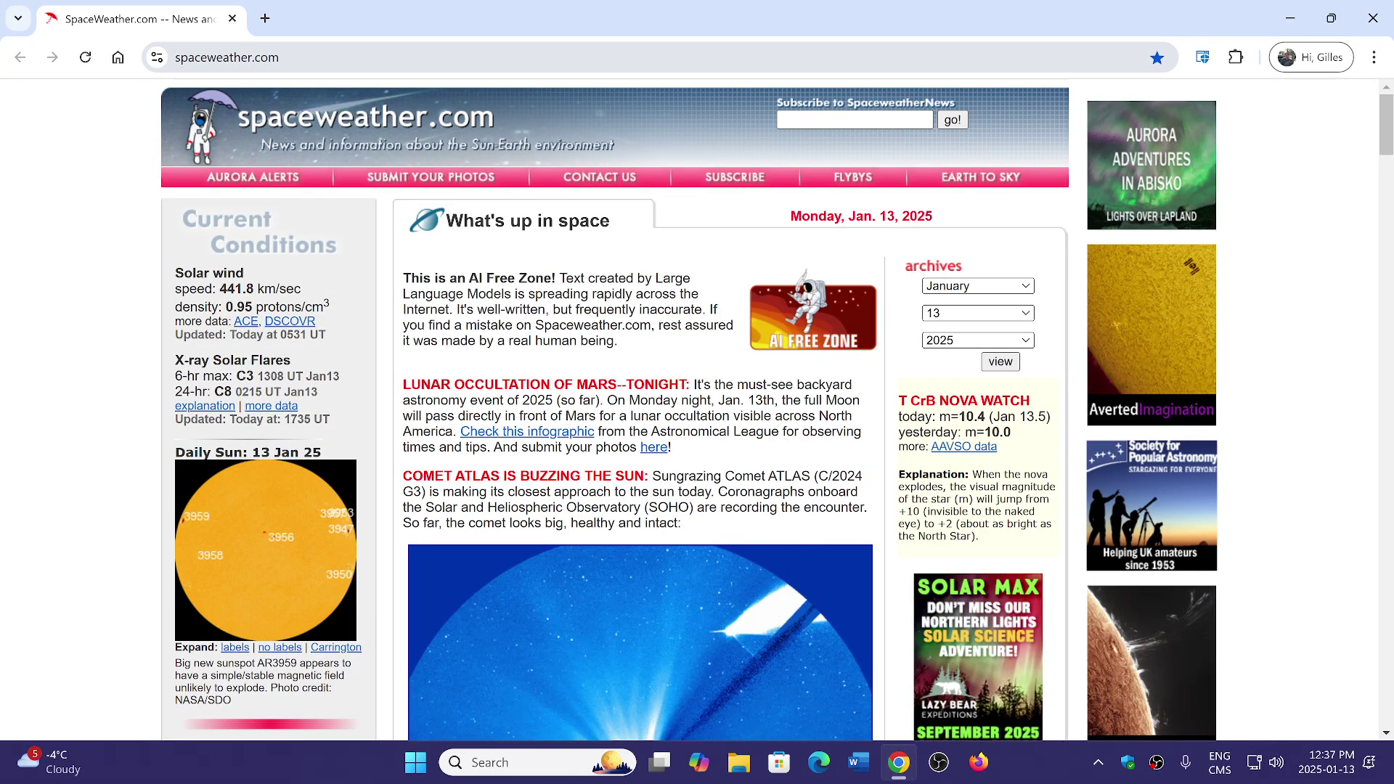
{"action": "key", "text": "ctrl+l"}
{"action": "type", "text": "https://coveryourtracks.eff.org/"}
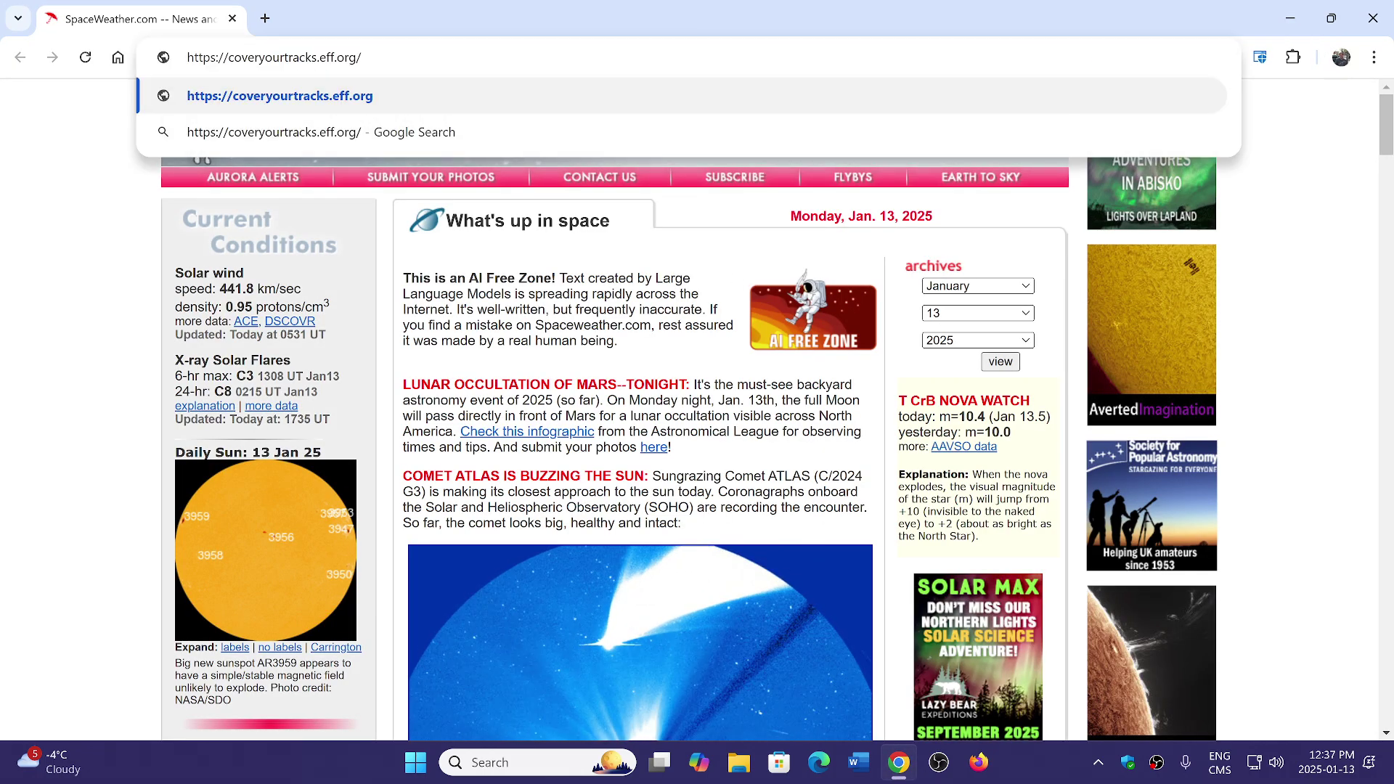
{"action": "key", "text": "Return"}
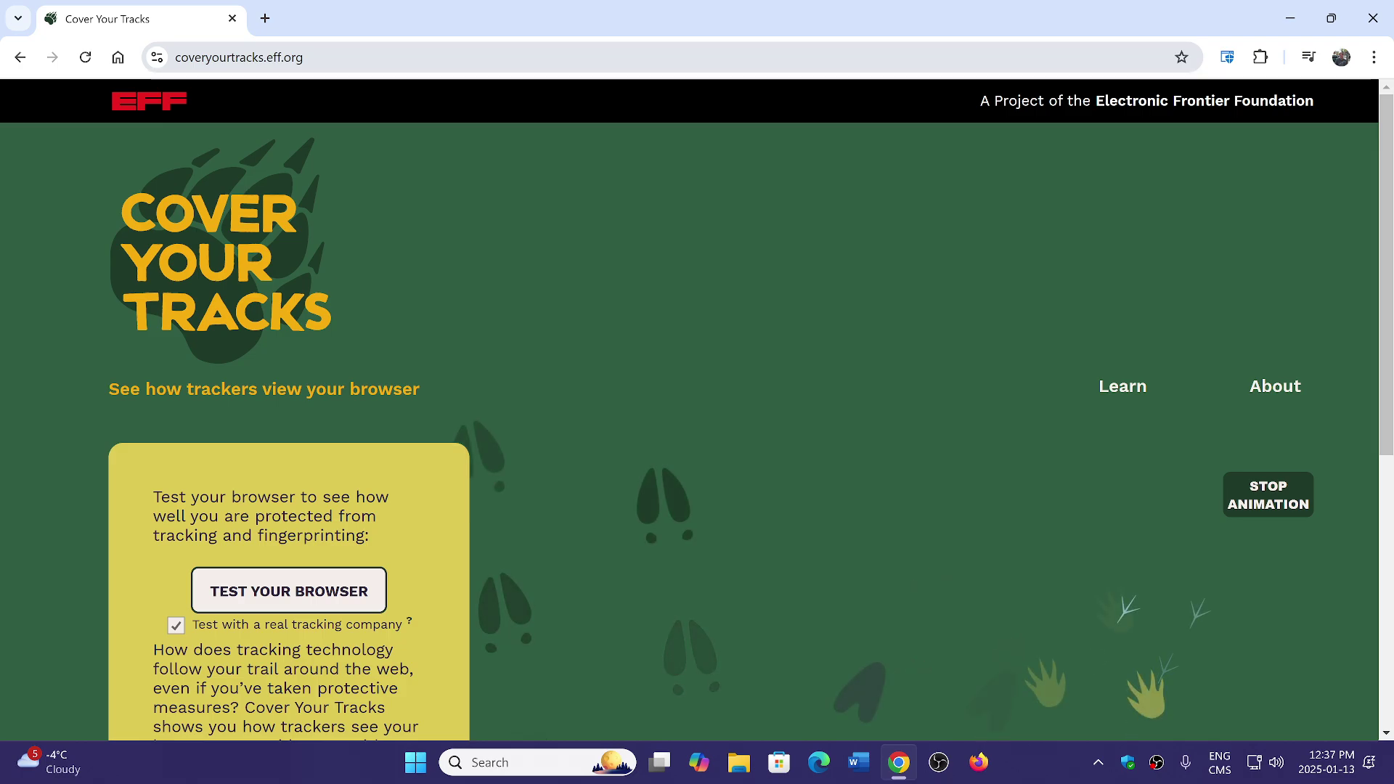
{"action": "scroll", "coordinate": [711, 350], "scroll_direction": "down", "scroll_amount": 3}
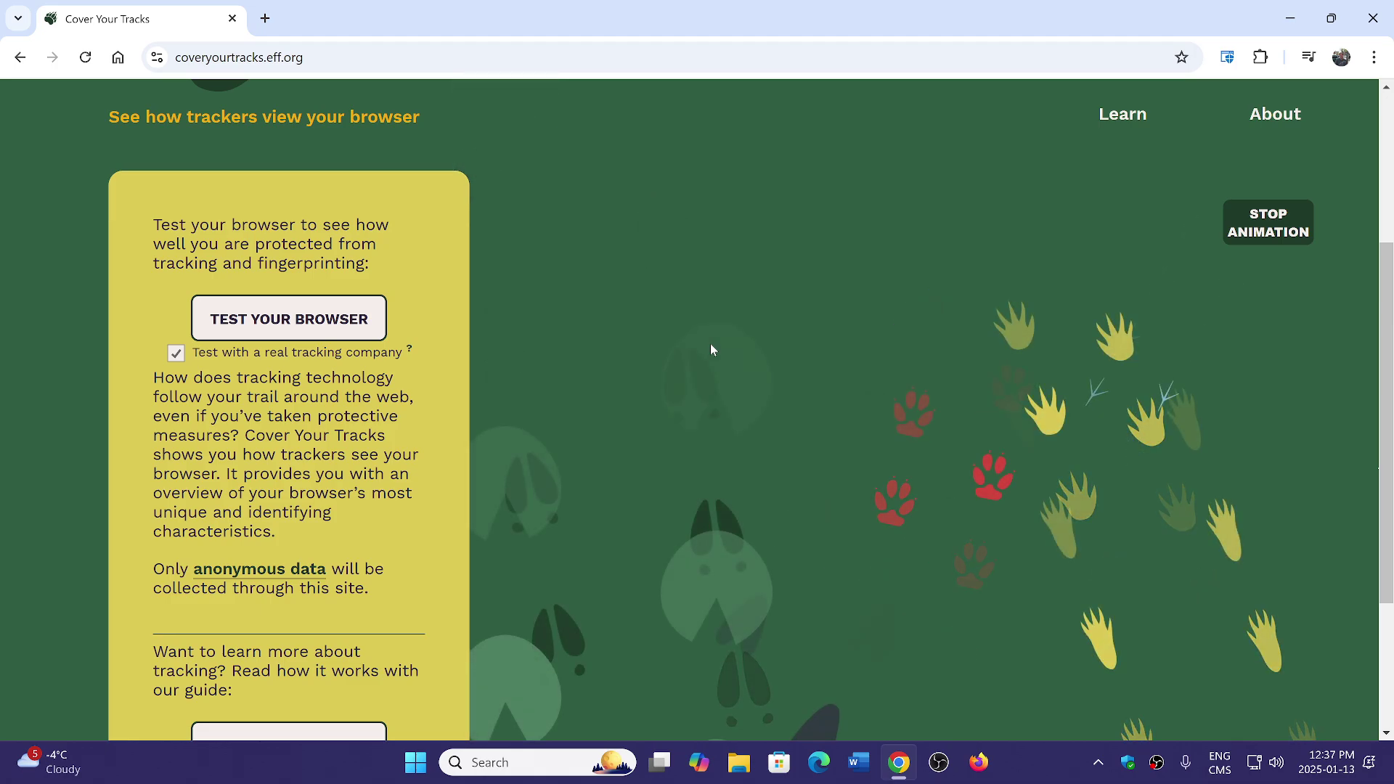
{"action": "scroll", "coordinate": [621, 415], "scroll_direction": "up", "scroll_amount": 3}
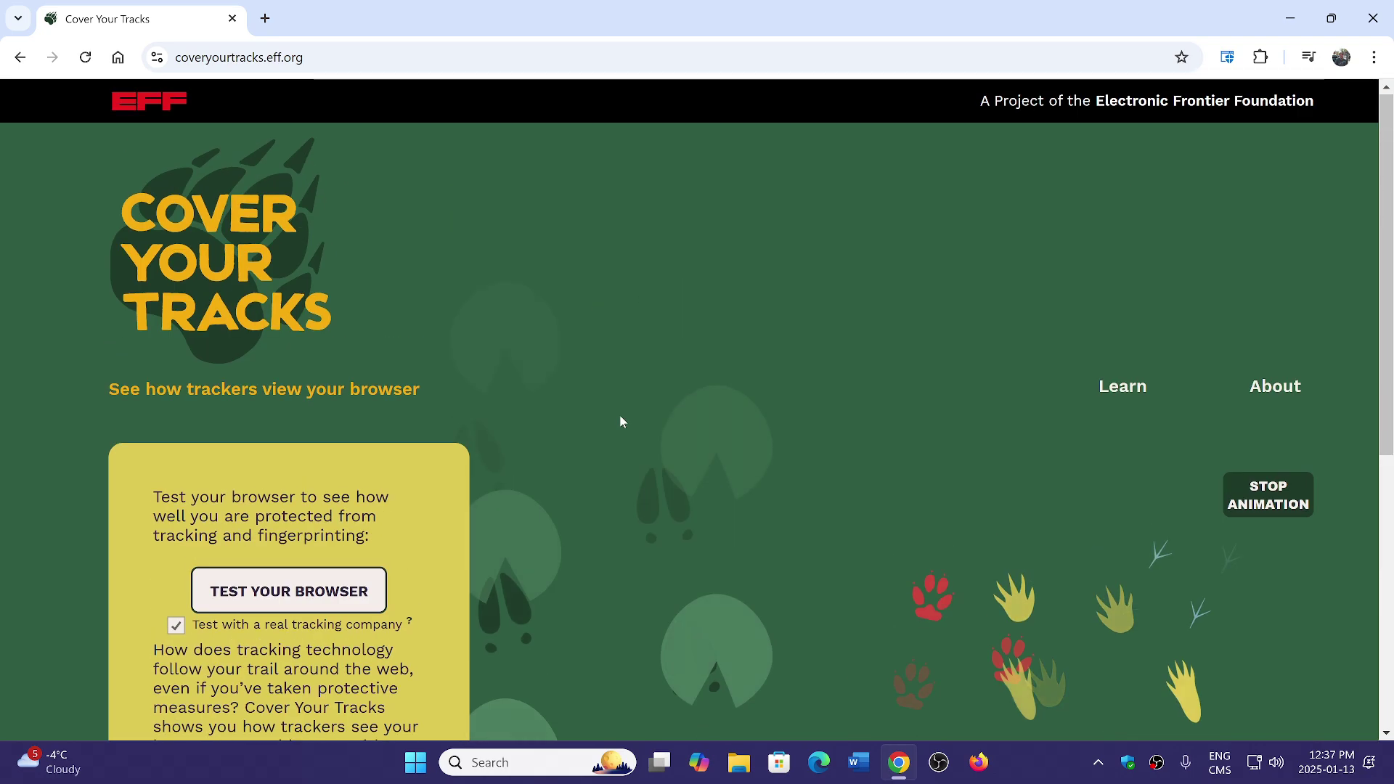
Run TEST YOUR BROWSER in Chrome, review the not-protected, unique-fingerprint results, and close Chrome.
{"action": "left_click", "coordinate": [280, 600]}
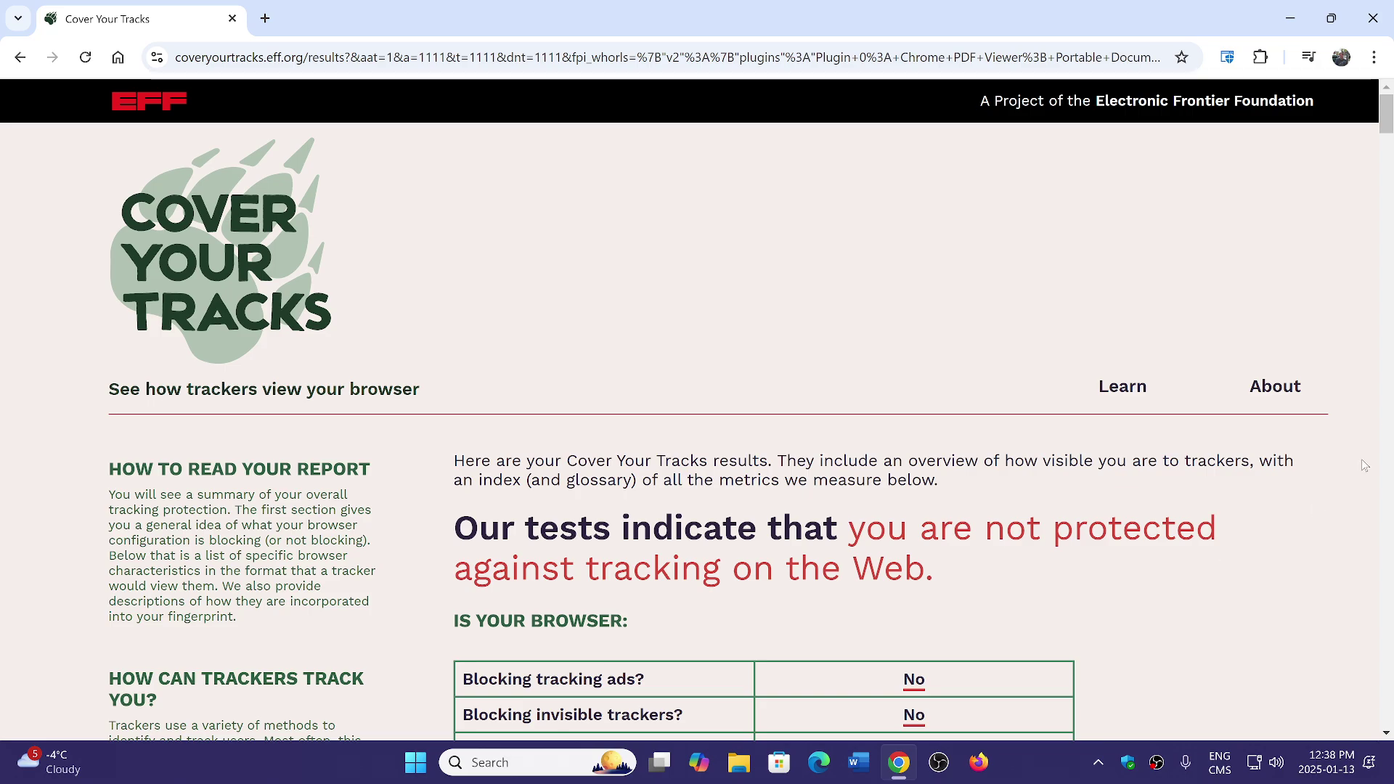
{"action": "left_click_drag", "start_coordinate": [1387, 127], "coordinate": [1387, 144]}
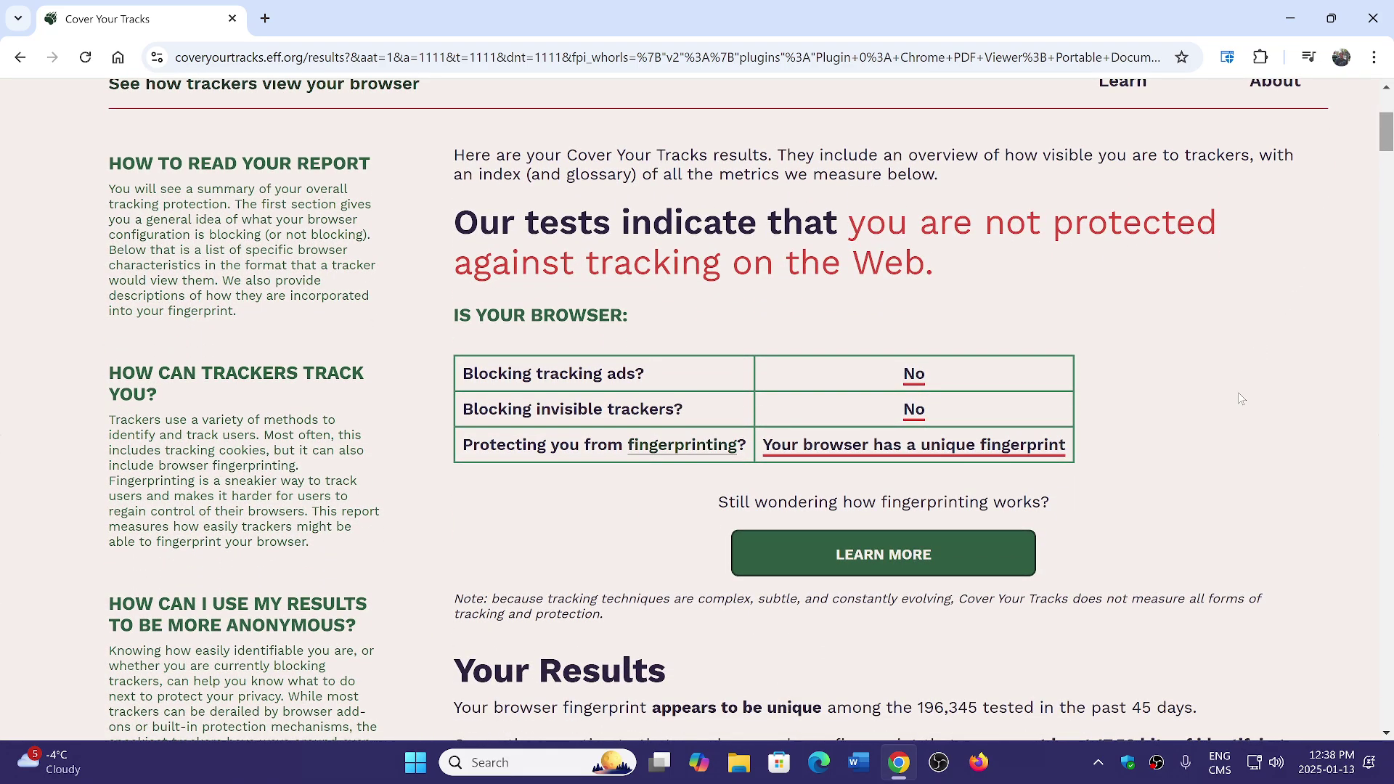
{"action": "scroll", "coordinate": [1239, 392], "scroll_direction": "down", "scroll_amount": 4}
{"action": "scroll", "coordinate": [1239, 392], "scroll_direction": "up", "scroll_amount": 8}
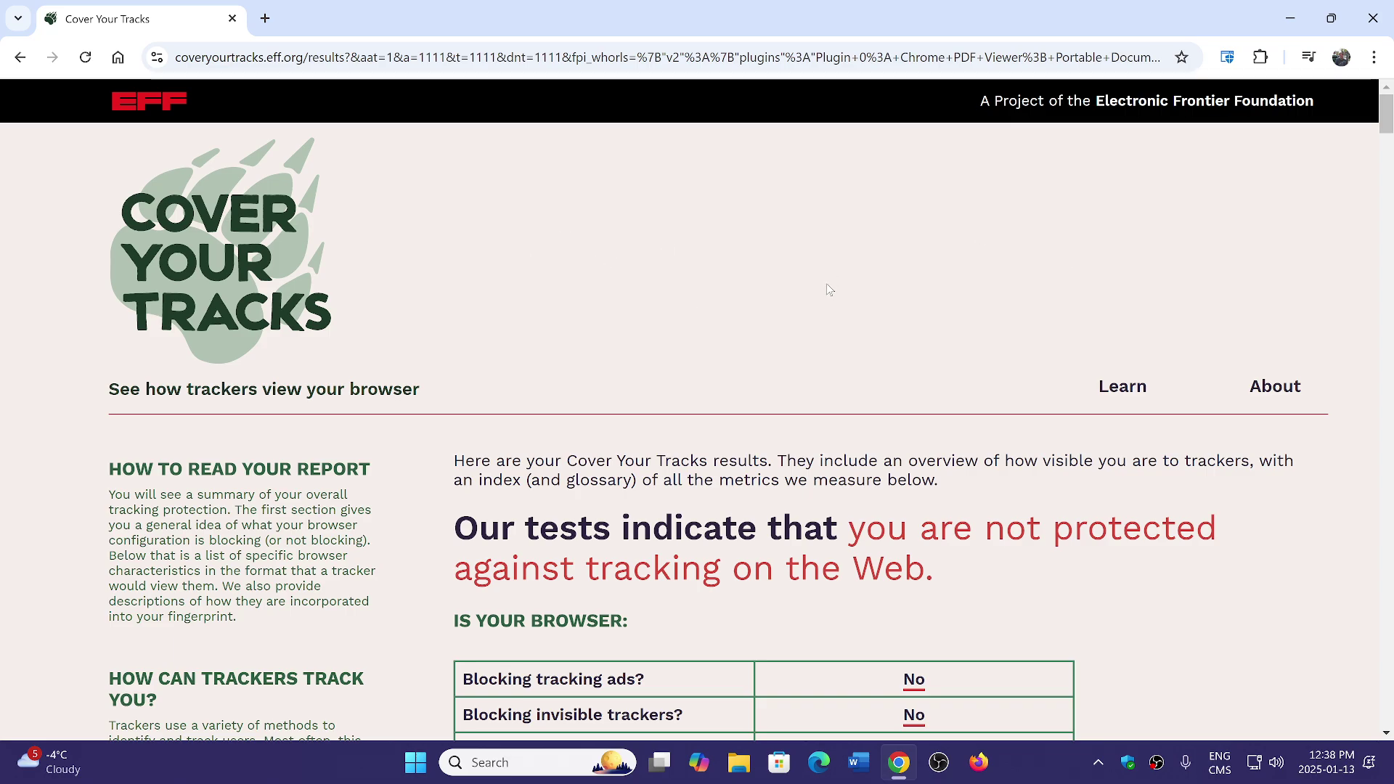
{"action": "left_click", "coordinate": [1373, 18]}
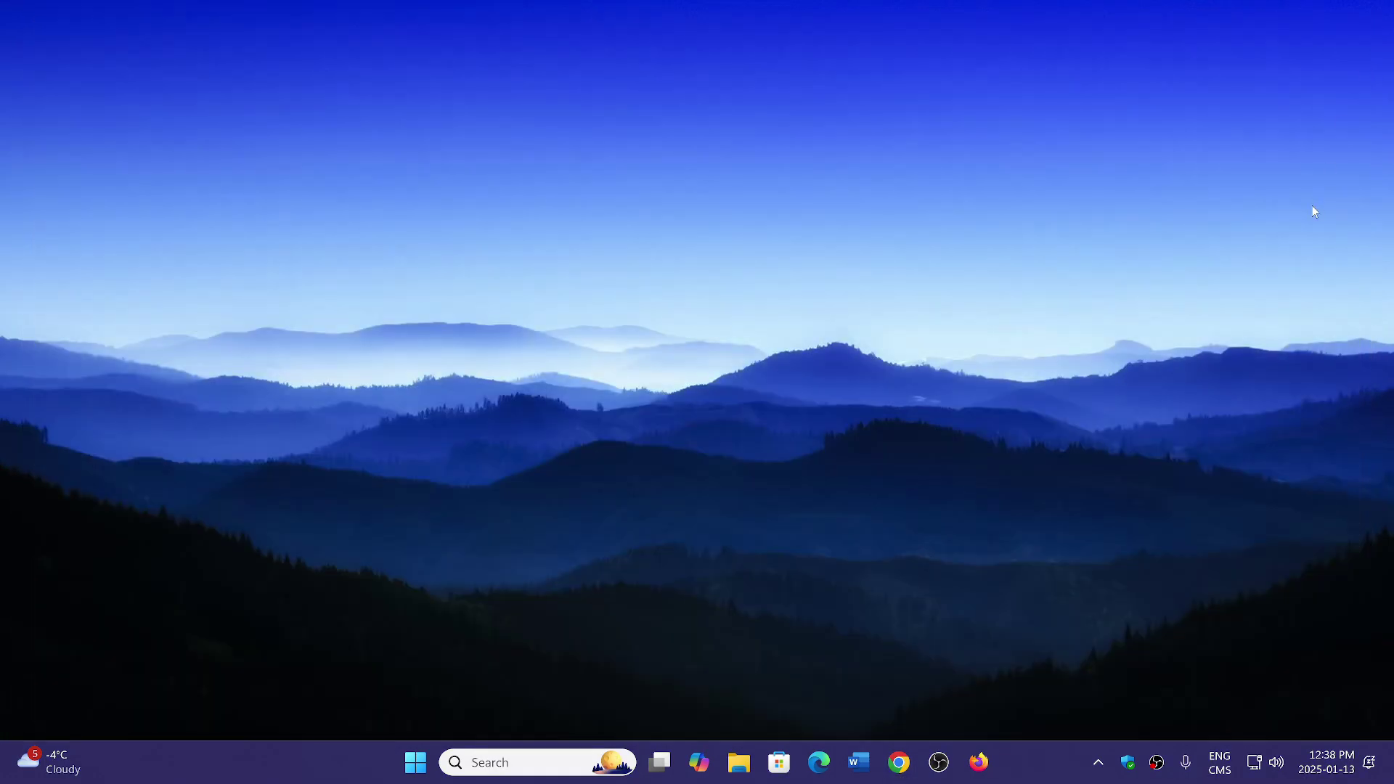
Launch Firefox and load coveryourtracks.eff.org from the pasted address.
{"action": "left_click", "coordinate": [979, 762]}
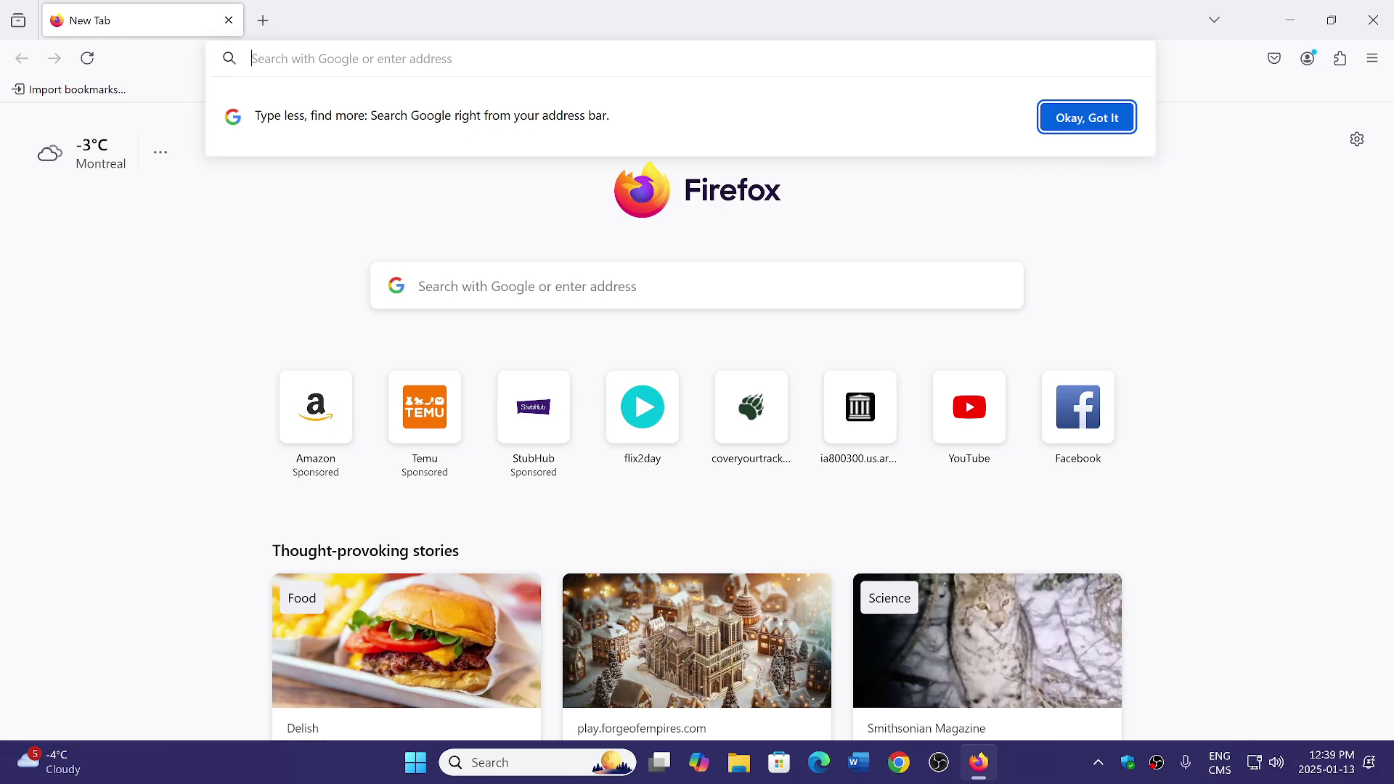
{"action": "type", "text": "https://coveryourtracks.eff.org/"}
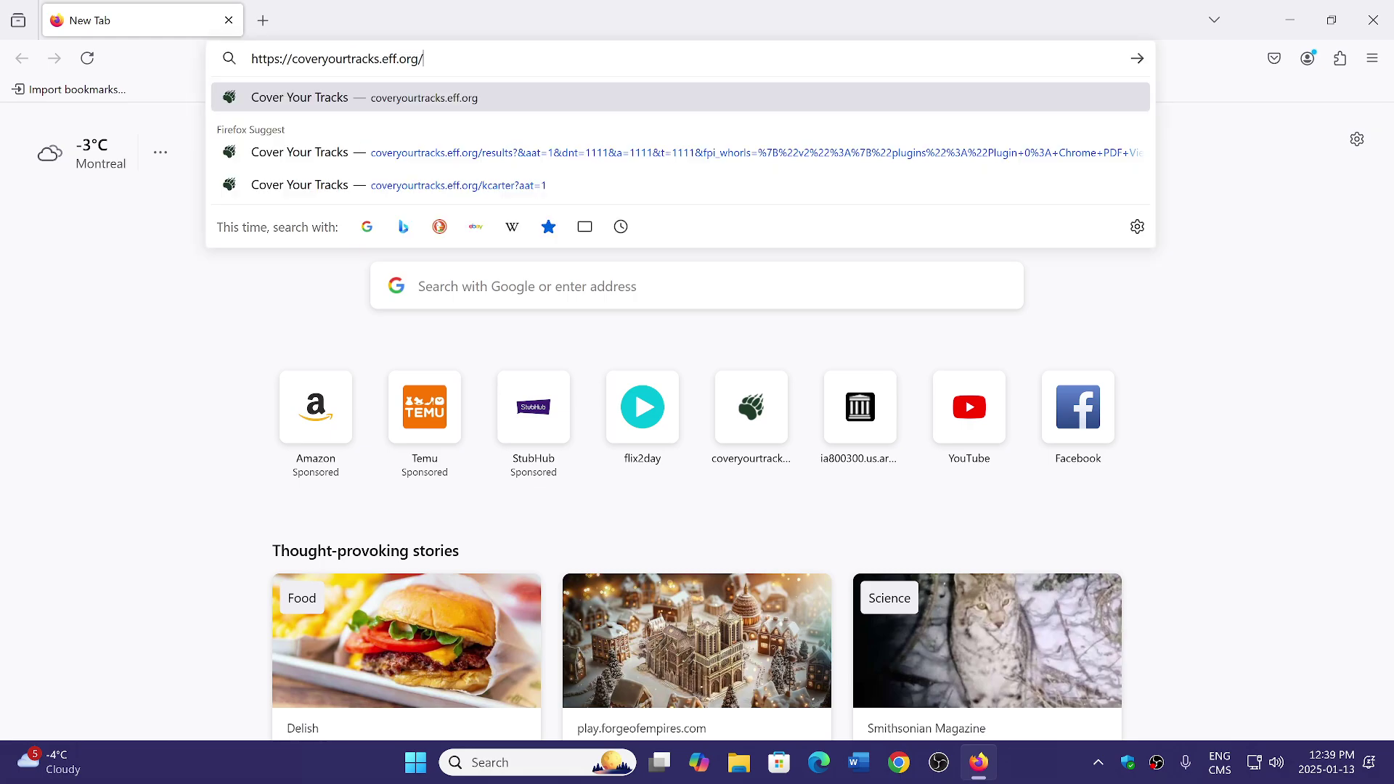
{"action": "key", "text": "Return"}
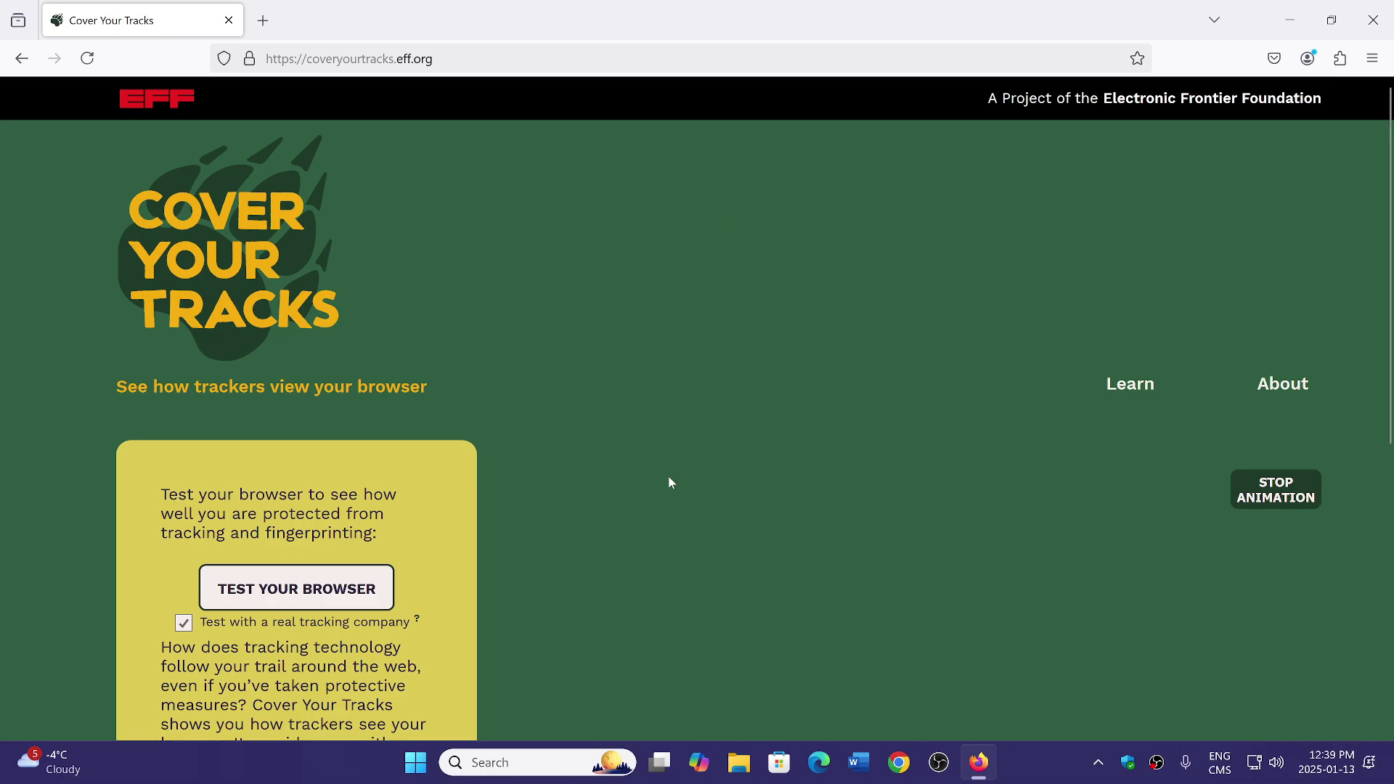
Run TEST YOUR BROWSER in Firefox, review the partial-protection results, and close Firefox.
{"action": "left_click", "coordinate": [295, 599]}
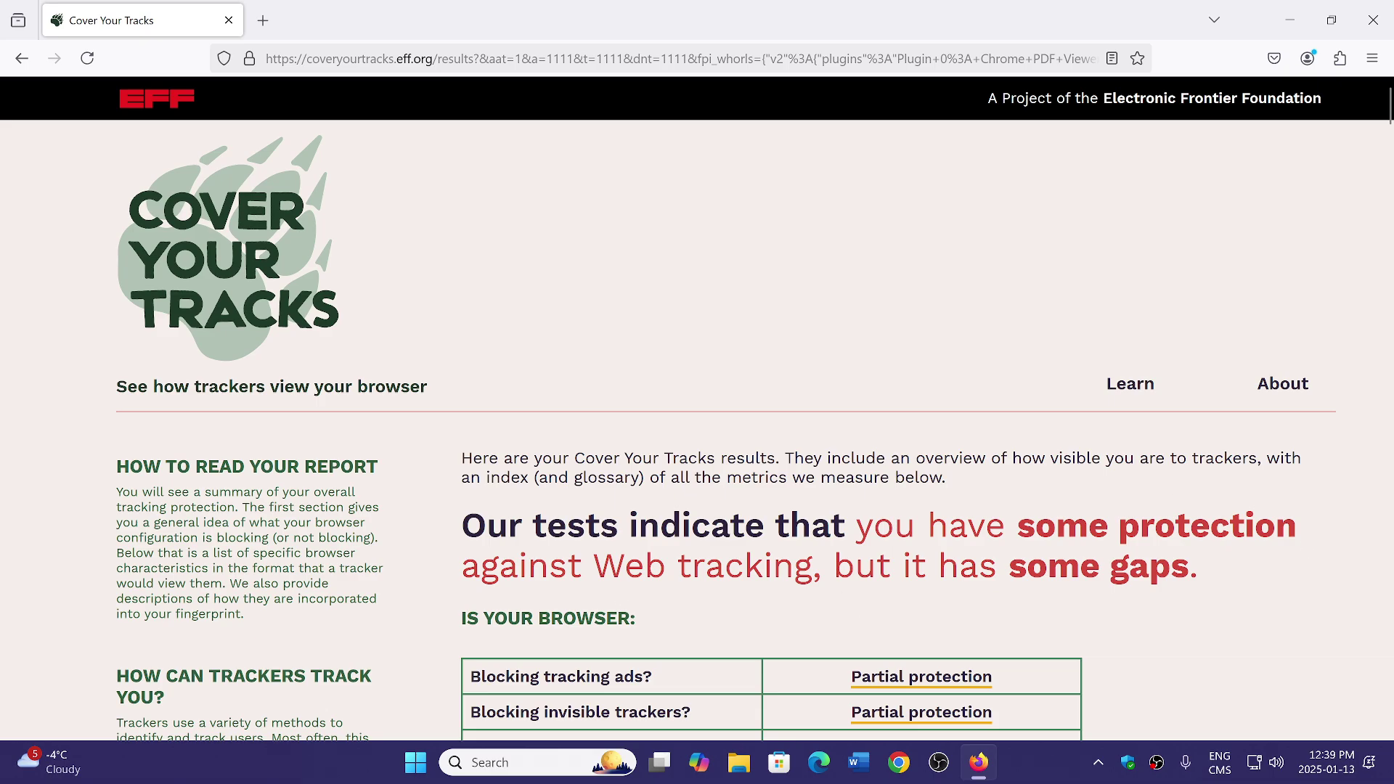
{"action": "scroll", "coordinate": [1258, 573], "scroll_direction": "down", "scroll_amount": 4}
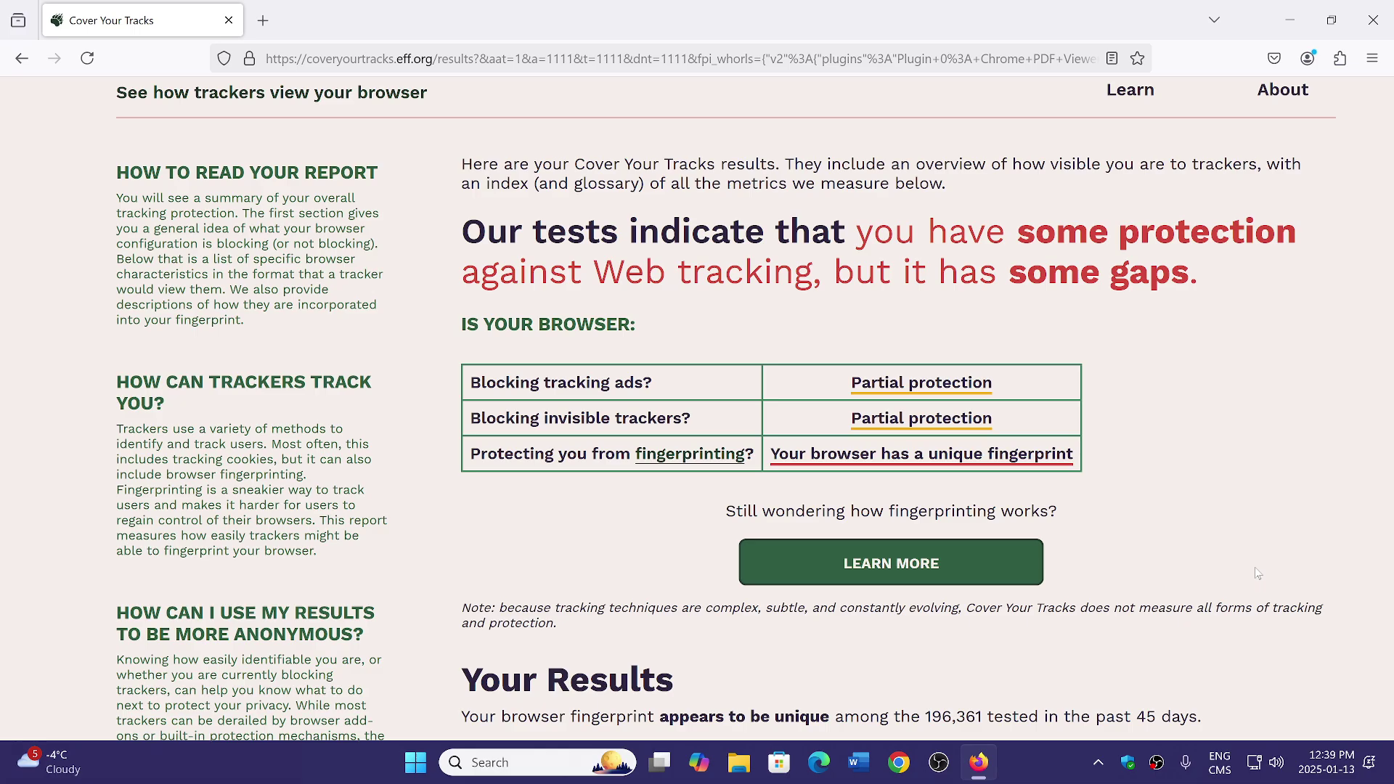
{"action": "scroll", "coordinate": [1255, 568], "scroll_direction": "down", "scroll_amount": 5}
{"action": "scroll", "coordinate": [1255, 568], "scroll_direction": "up", "scroll_amount": 6}
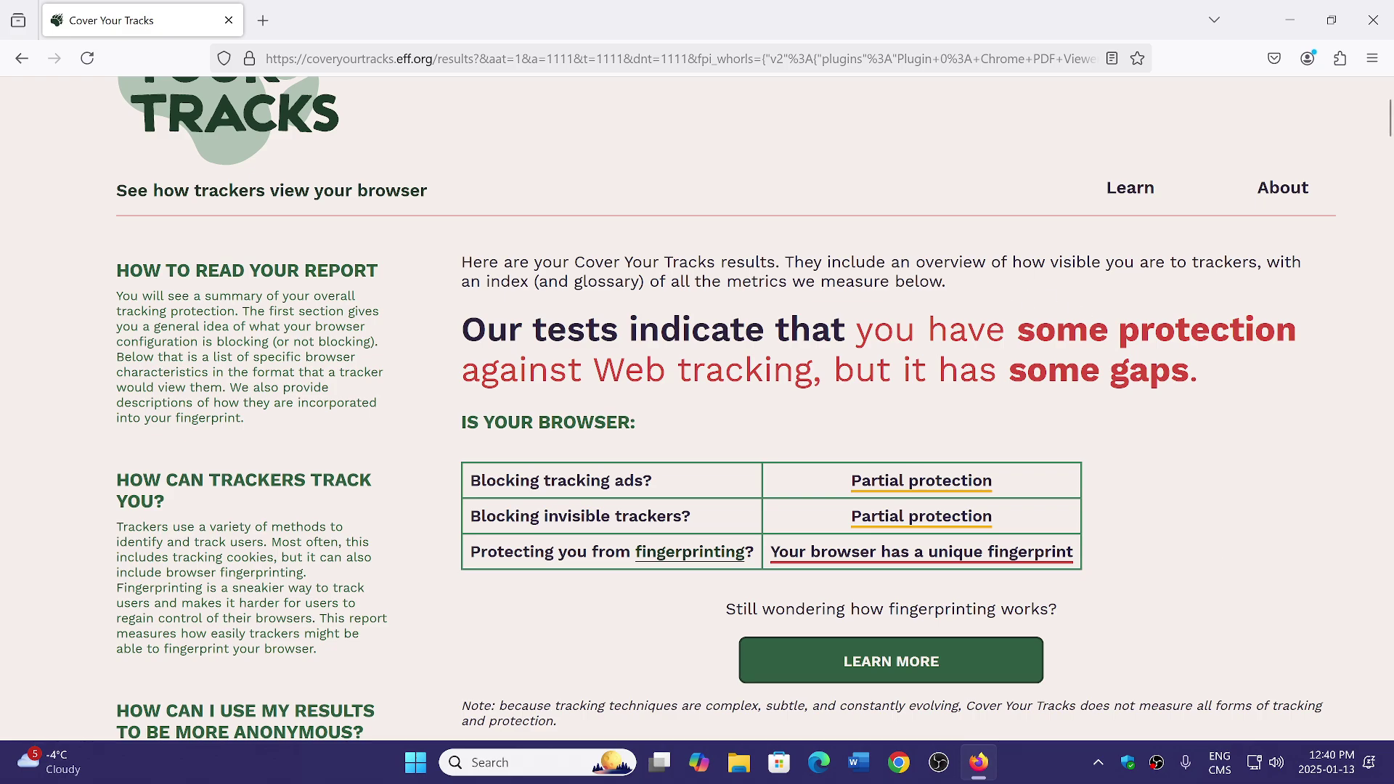
{"action": "scroll", "coordinate": [701, 566], "scroll_direction": "down", "scroll_amount": 5}
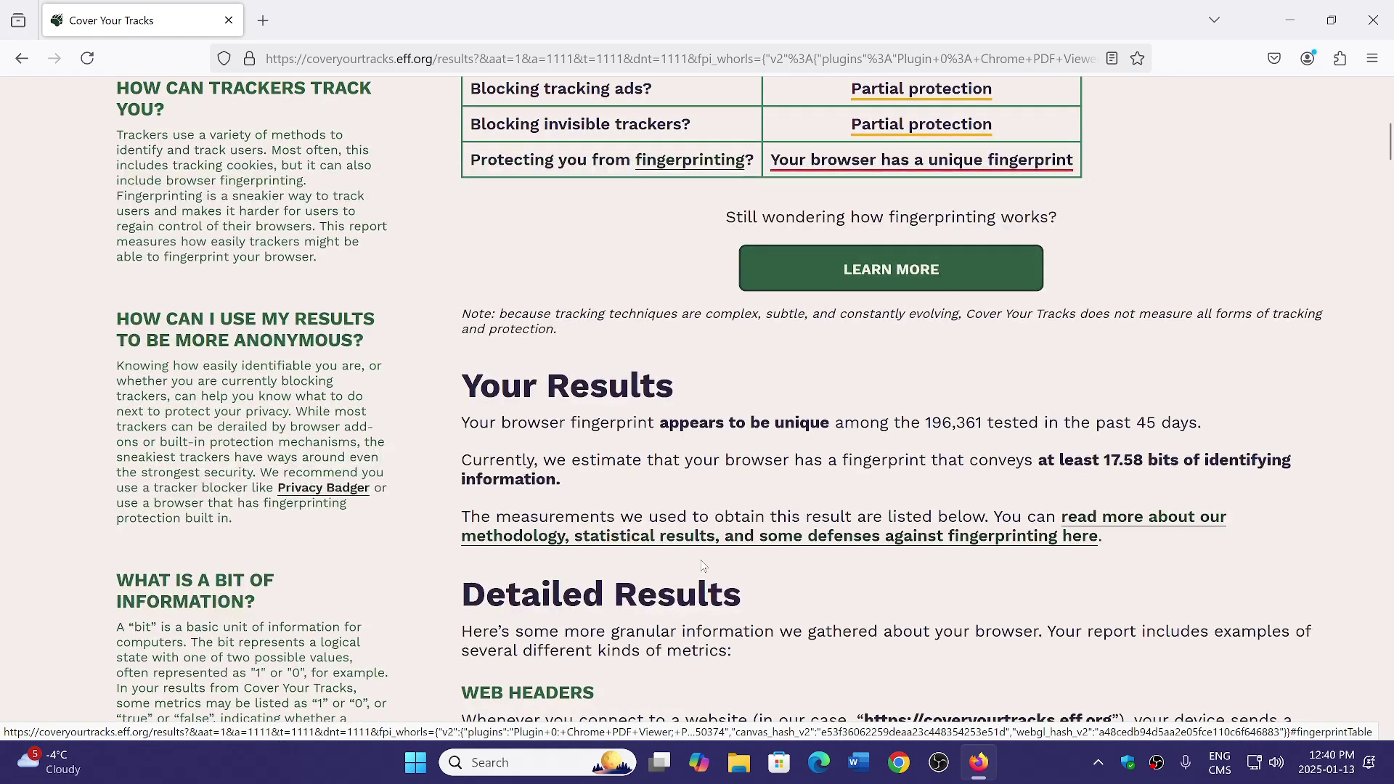
{"action": "scroll", "coordinate": [701, 567], "scroll_direction": "up", "scroll_amount": 8}
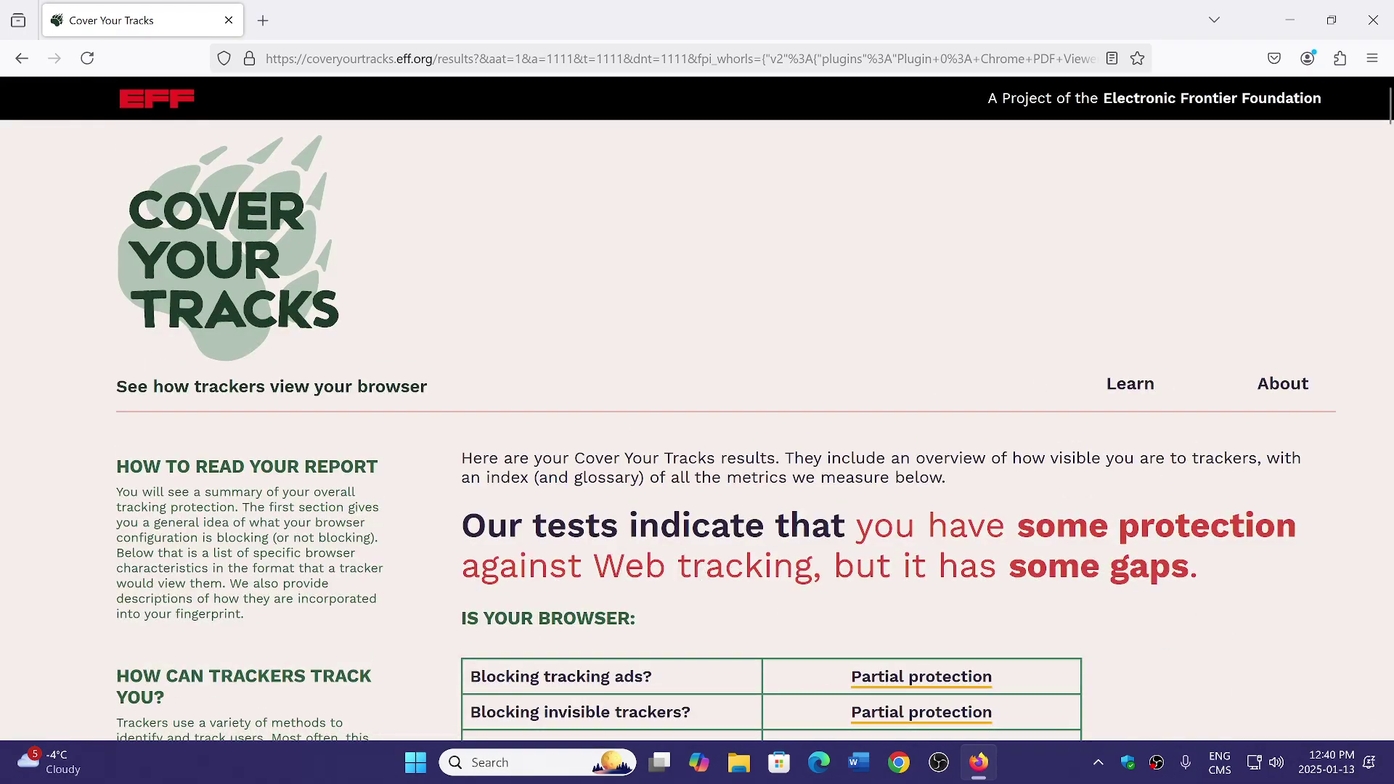
{"action": "left_click", "coordinate": [1373, 20]}
{"action": "left_click", "coordinate": [819, 762]}
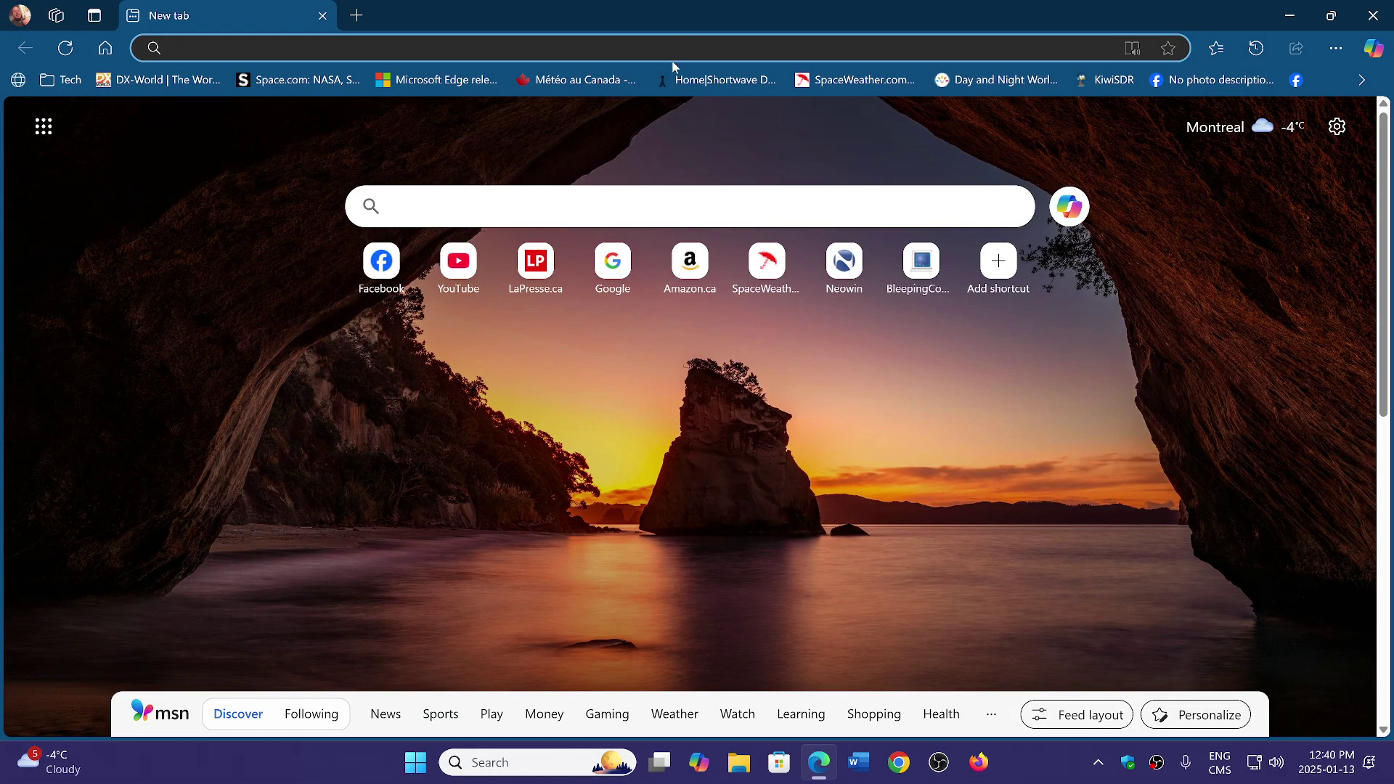
{"action": "type", "text": "https://coveryourtracks.eff.org/"}
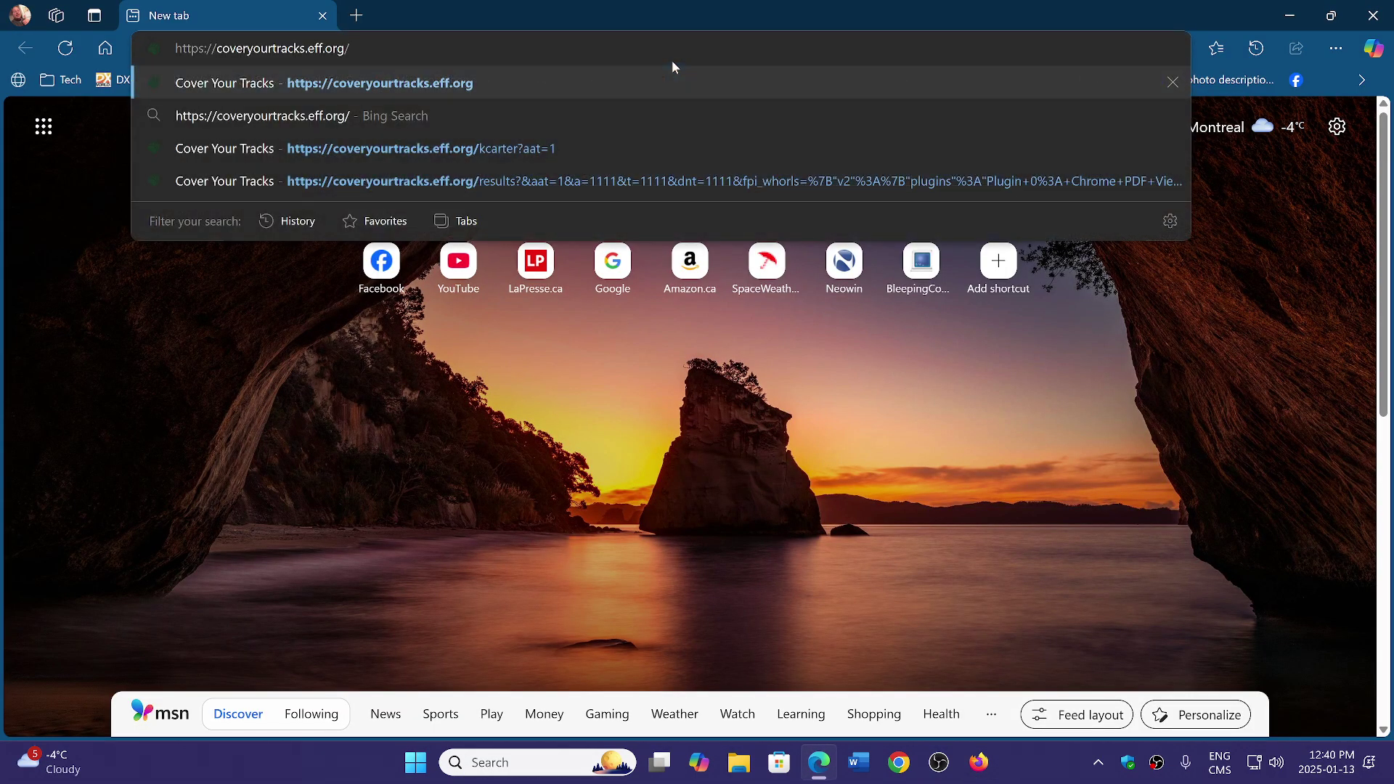
{"action": "key", "text": "Return"}
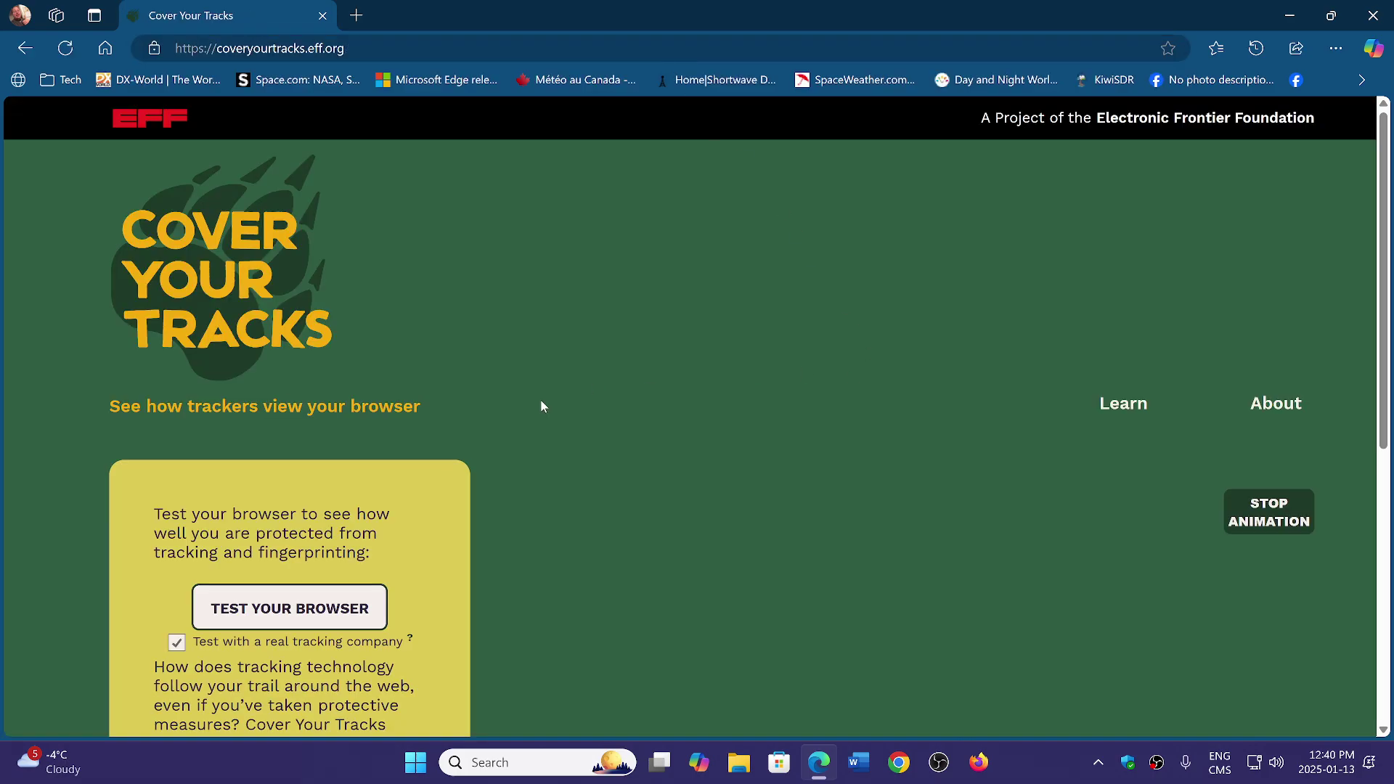
{"action": "left_click", "coordinate": [328, 618]}
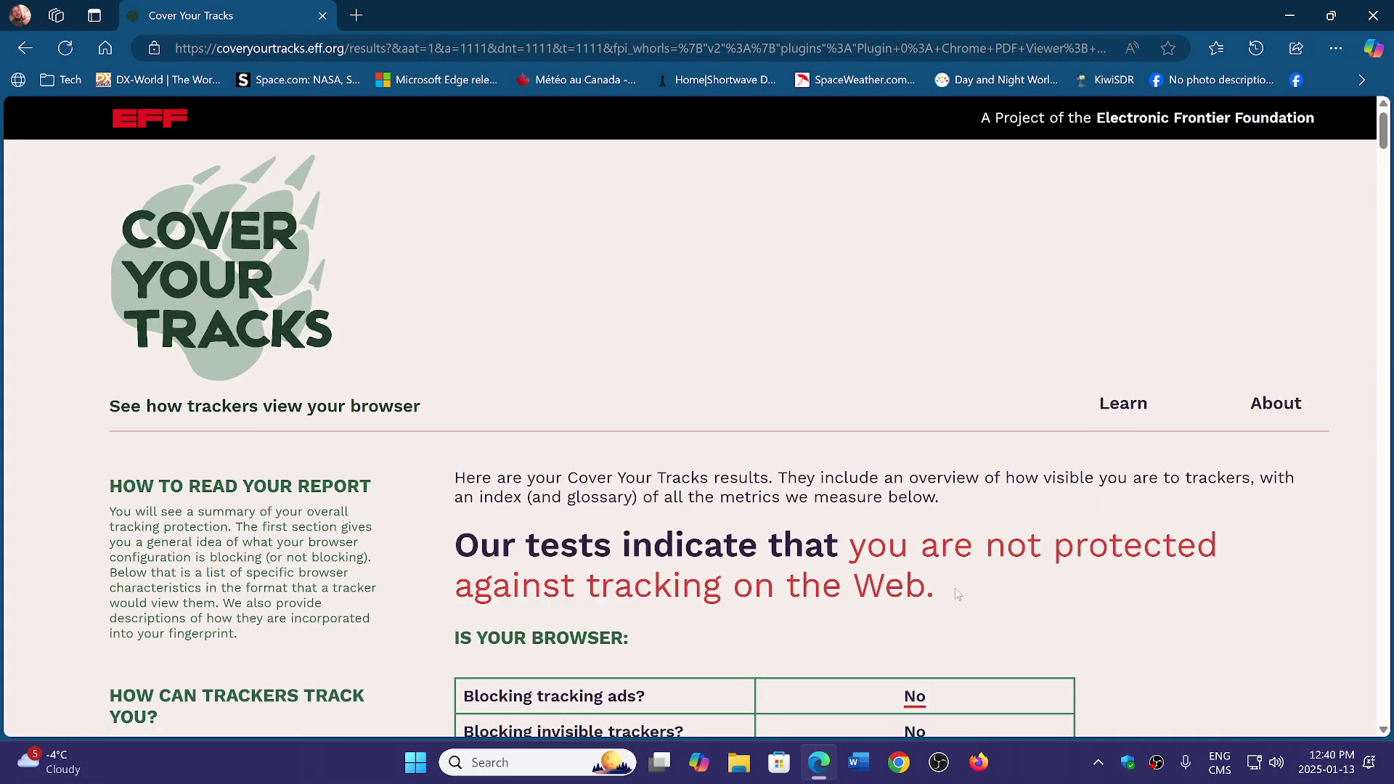
{"action": "scroll", "coordinate": [957, 594], "scroll_direction": "down", "scroll_amount": 4}
{"action": "scroll", "coordinate": [977, 574], "scroll_direction": "up", "scroll_amount": 4}
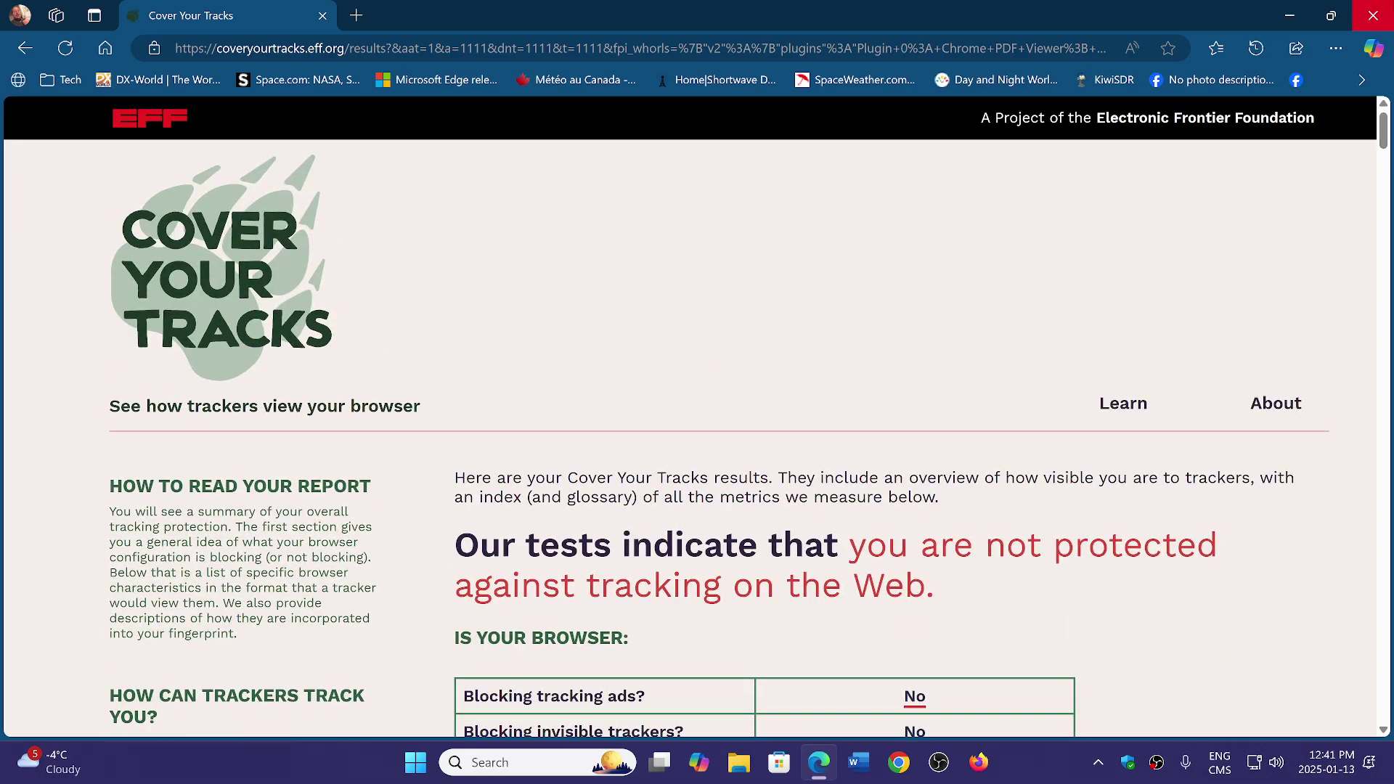
In Edge's Privacy, search, and services settings, set tracking prevention to Strict.
{"action": "left_click", "coordinate": [1337, 49]}
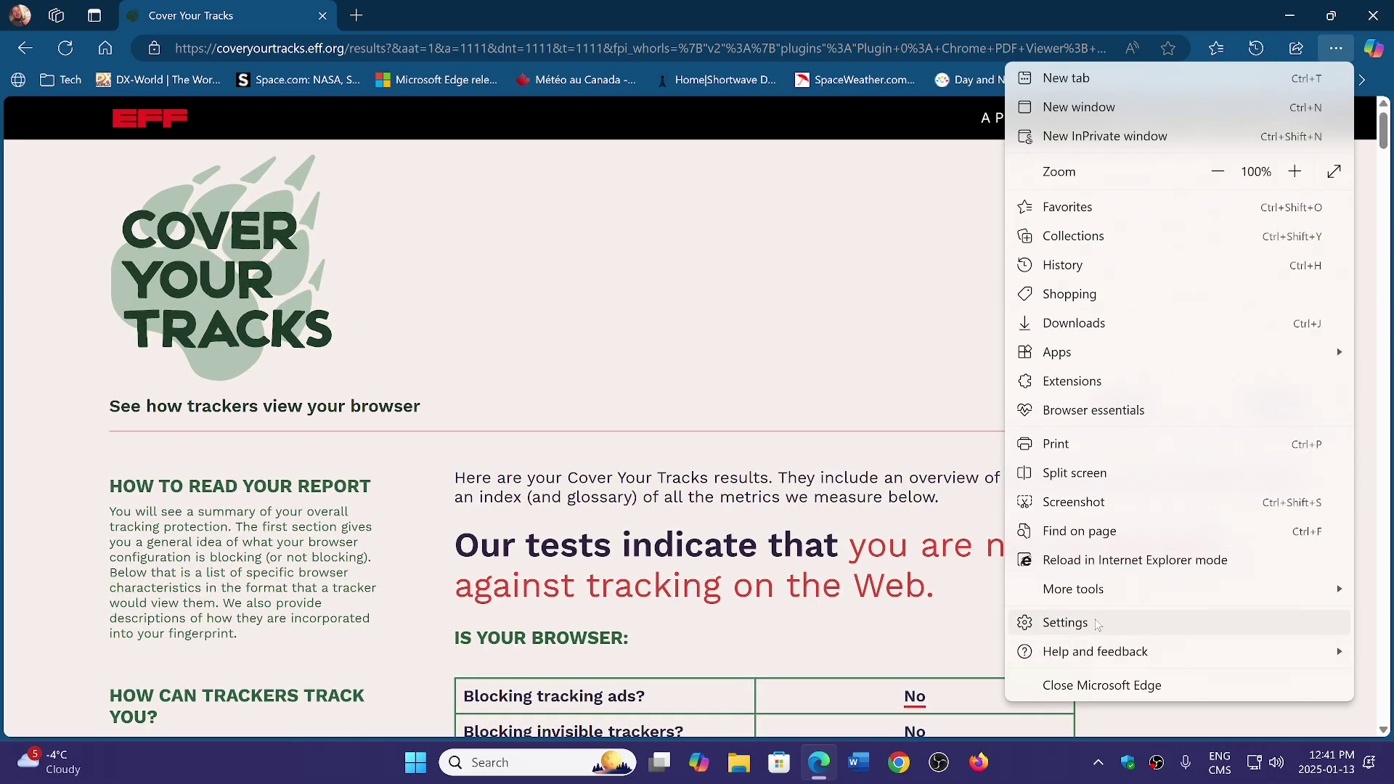
{"action": "left_click", "coordinate": [1066, 623]}
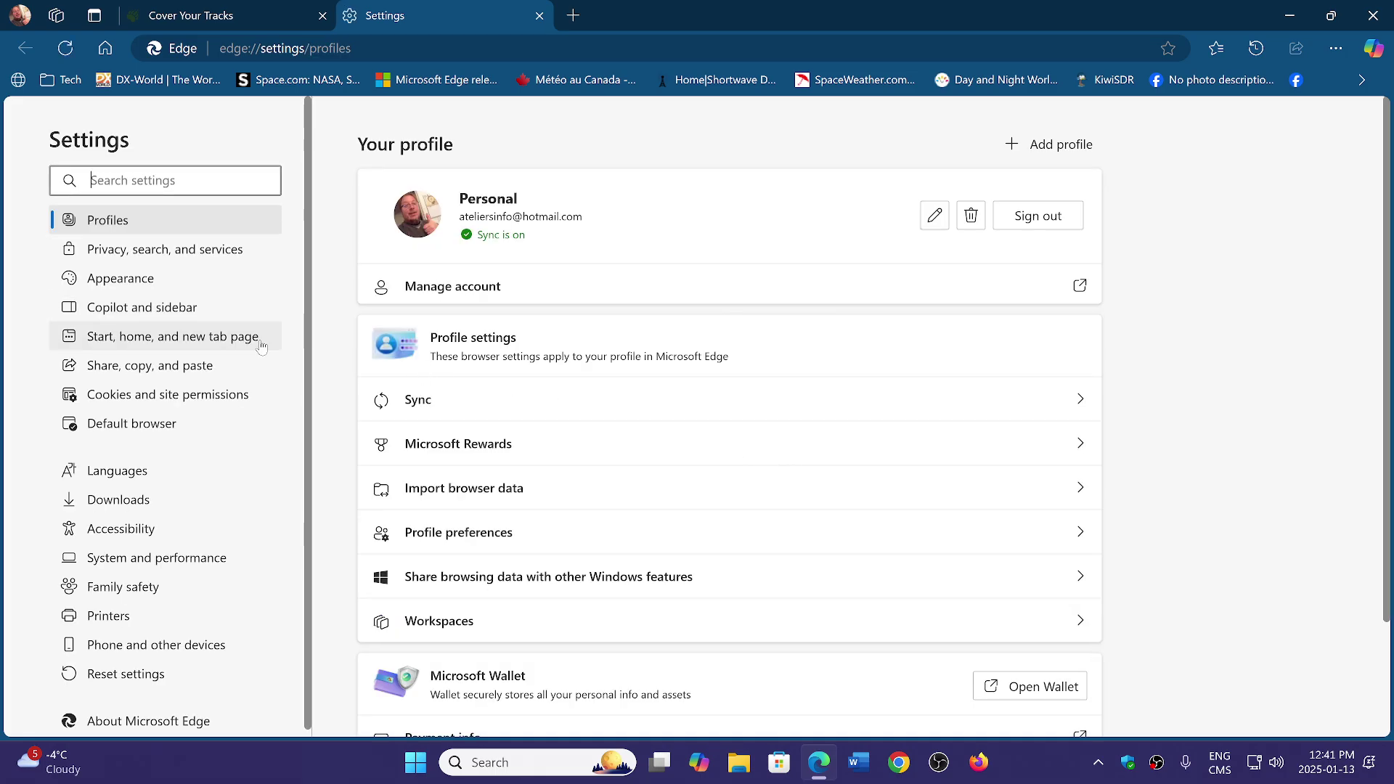
{"action": "left_click", "coordinate": [219, 256]}
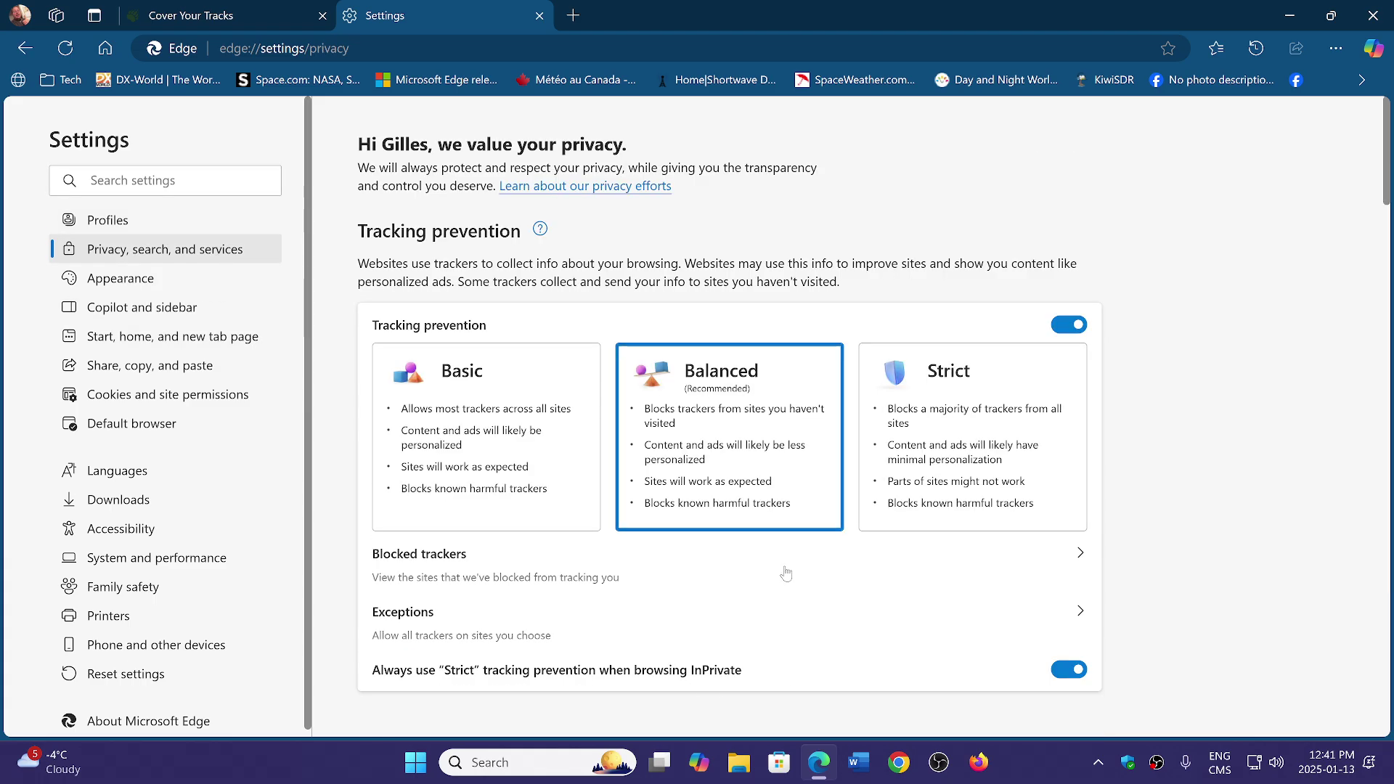
{"action": "left_click", "coordinate": [995, 432]}
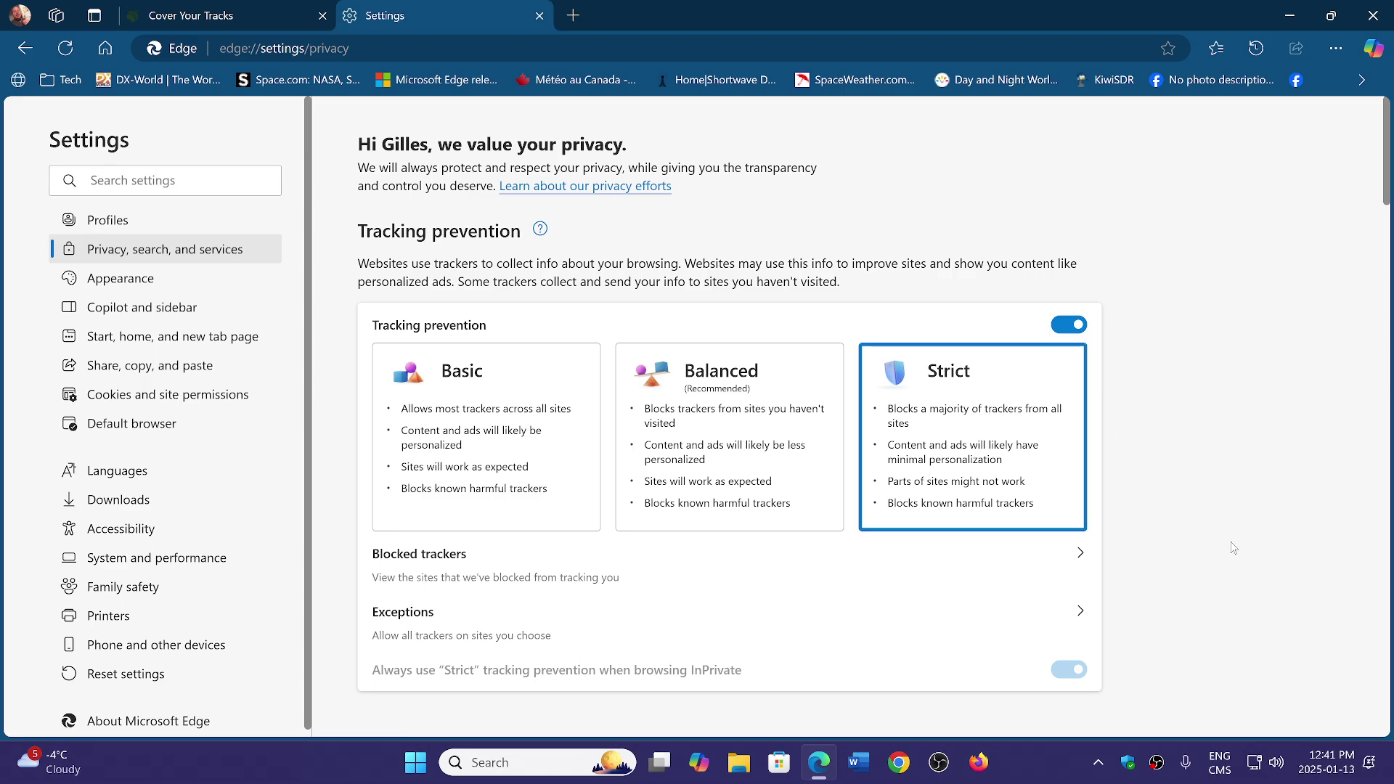
{"action": "scroll", "coordinate": [1233, 548], "scroll_direction": "down", "scroll_amount": 5}
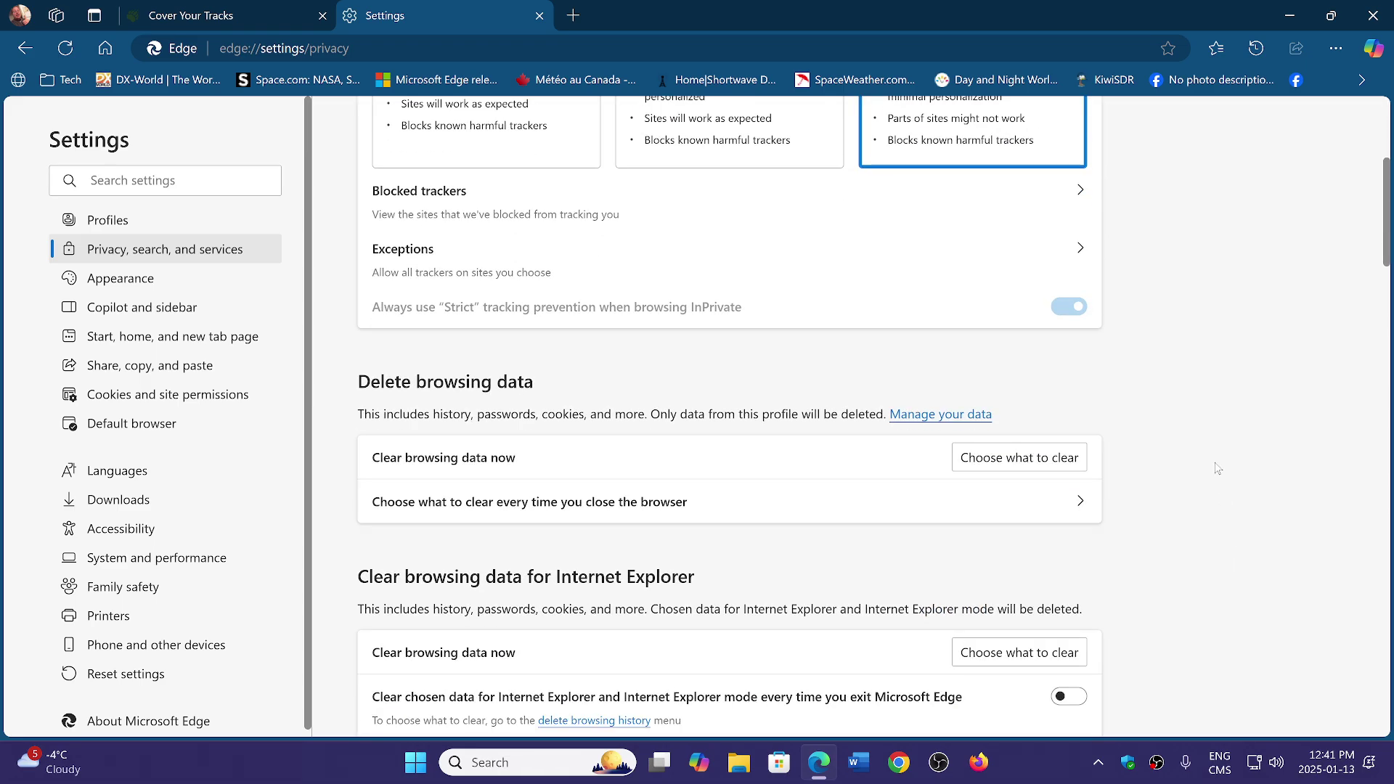
{"action": "scroll", "coordinate": [1193, 363], "scroll_direction": "up", "scroll_amount": 4}
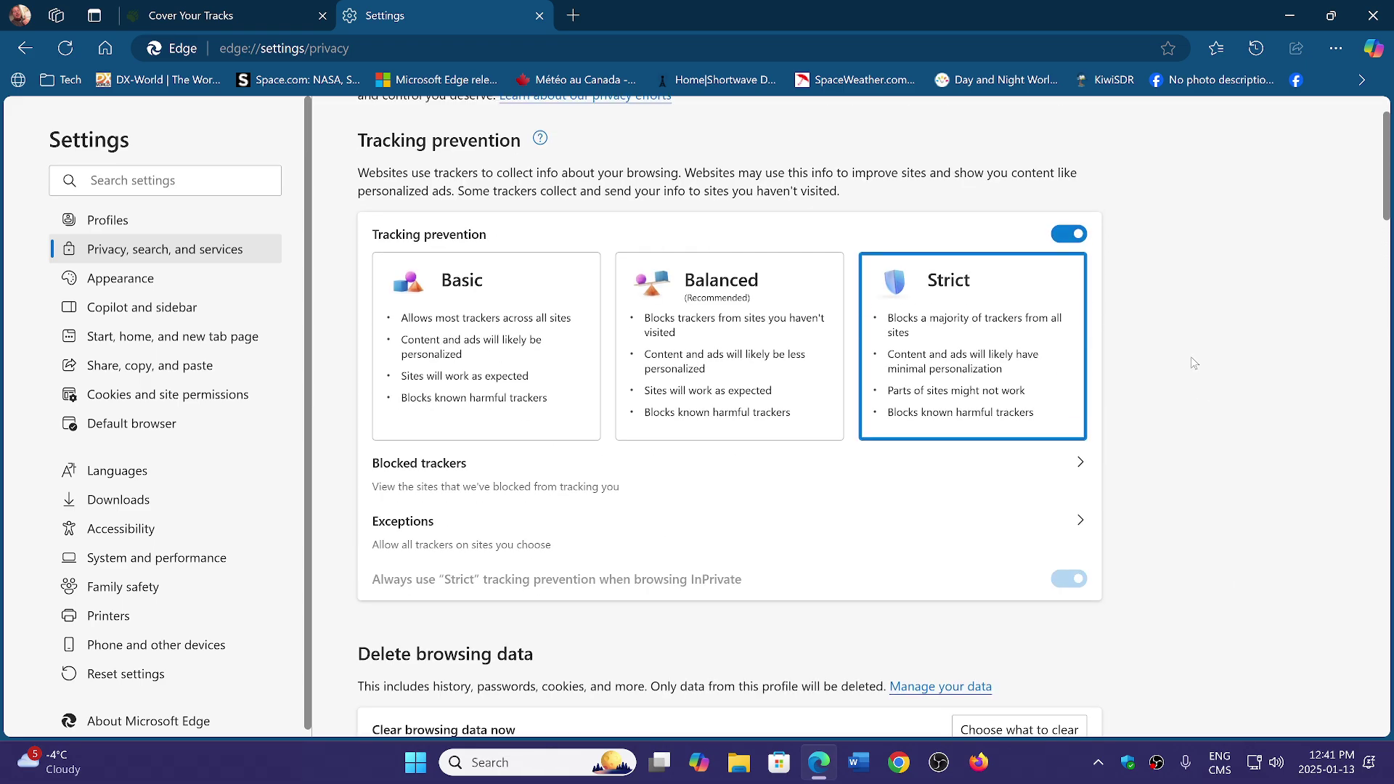
Check the Blocked trackers list (2,585 trackers) and return to the privacy settings.
{"action": "left_click", "coordinate": [806, 474]}
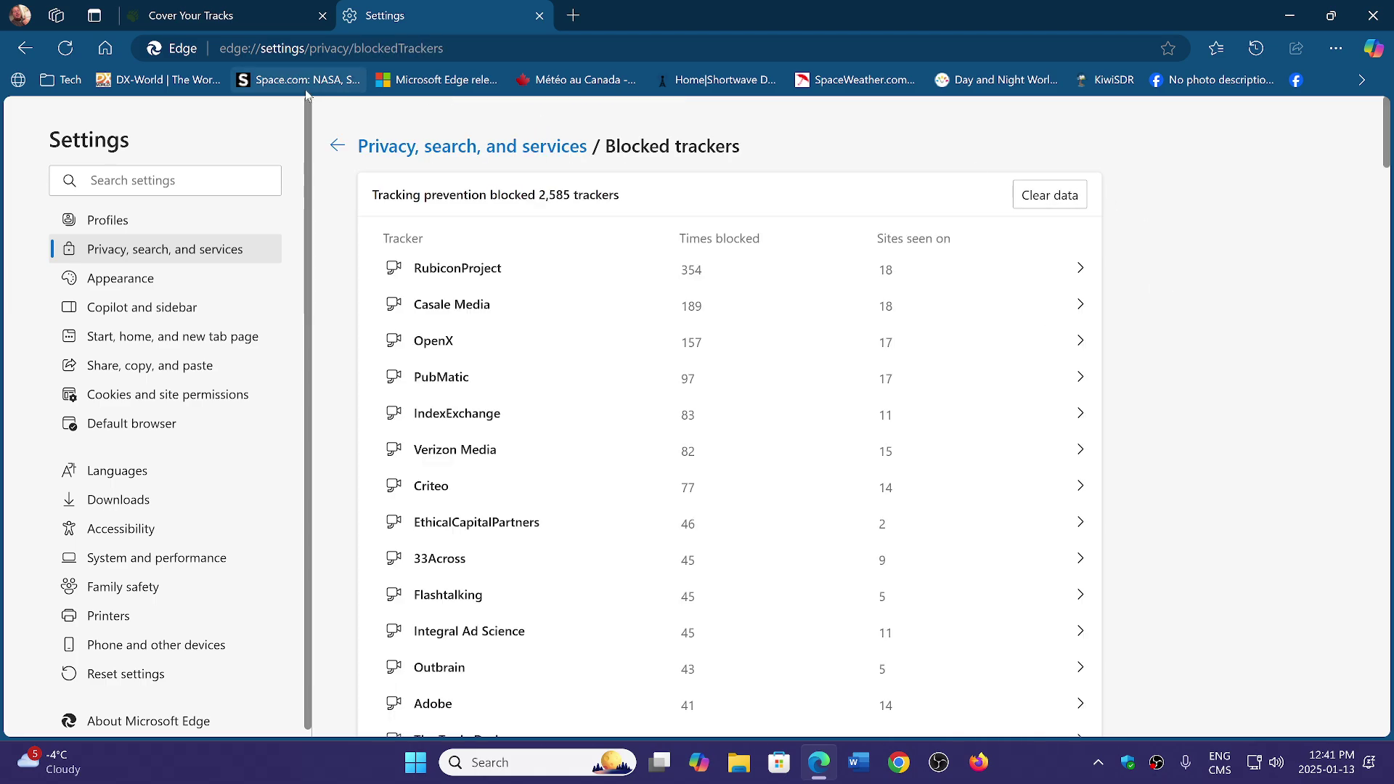
{"action": "left_click", "coordinate": [338, 148]}
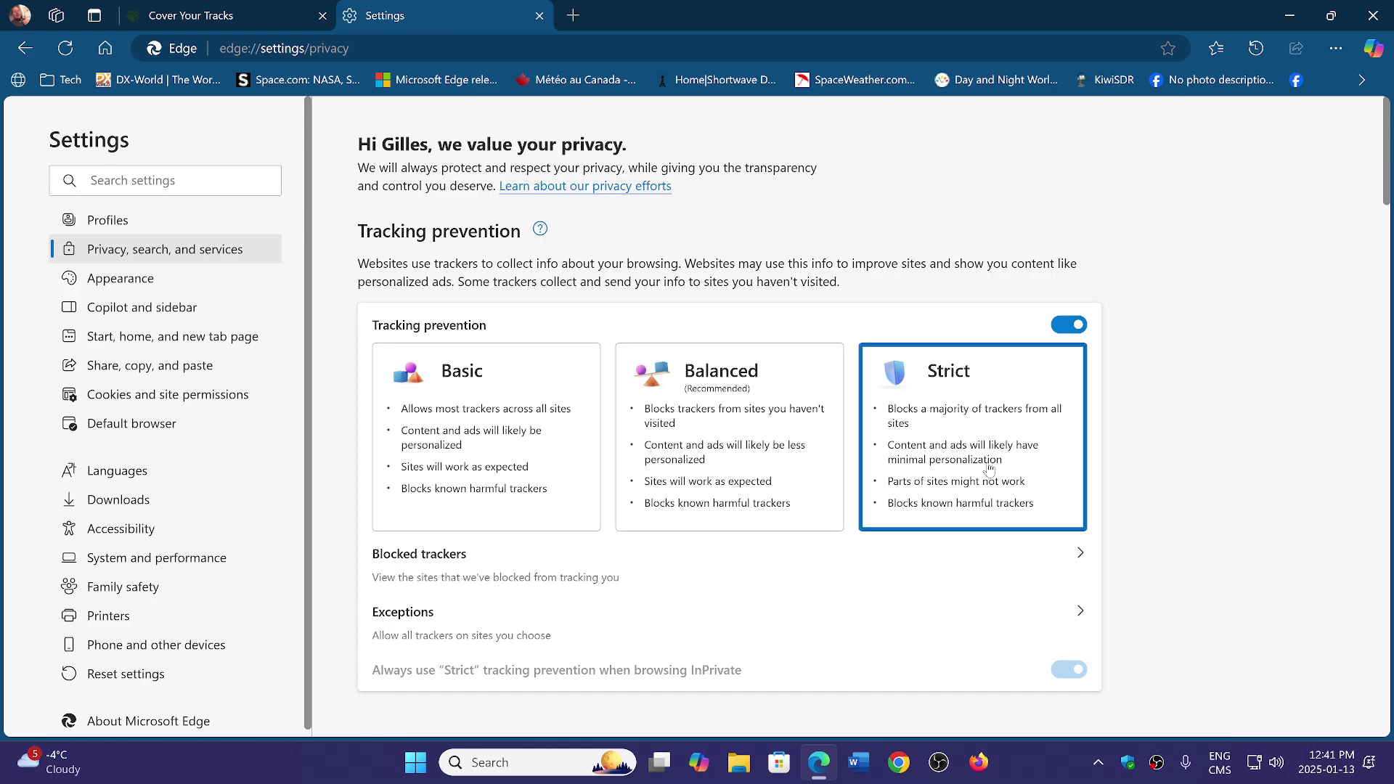
{"action": "scroll", "coordinate": [1191, 462], "scroll_direction": "down", "scroll_amount": 3}
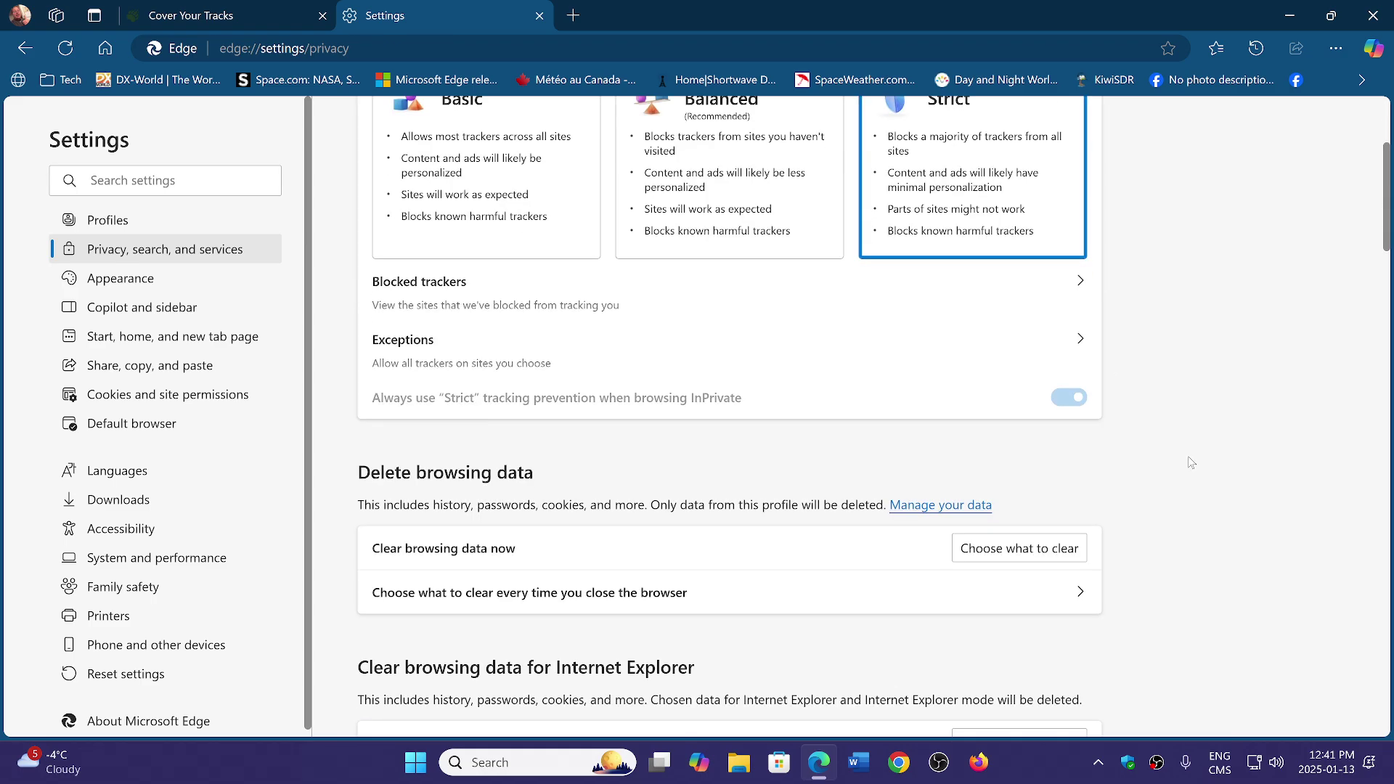
{"action": "scroll", "coordinate": [1188, 456], "scroll_direction": "down", "scroll_amount": 3}
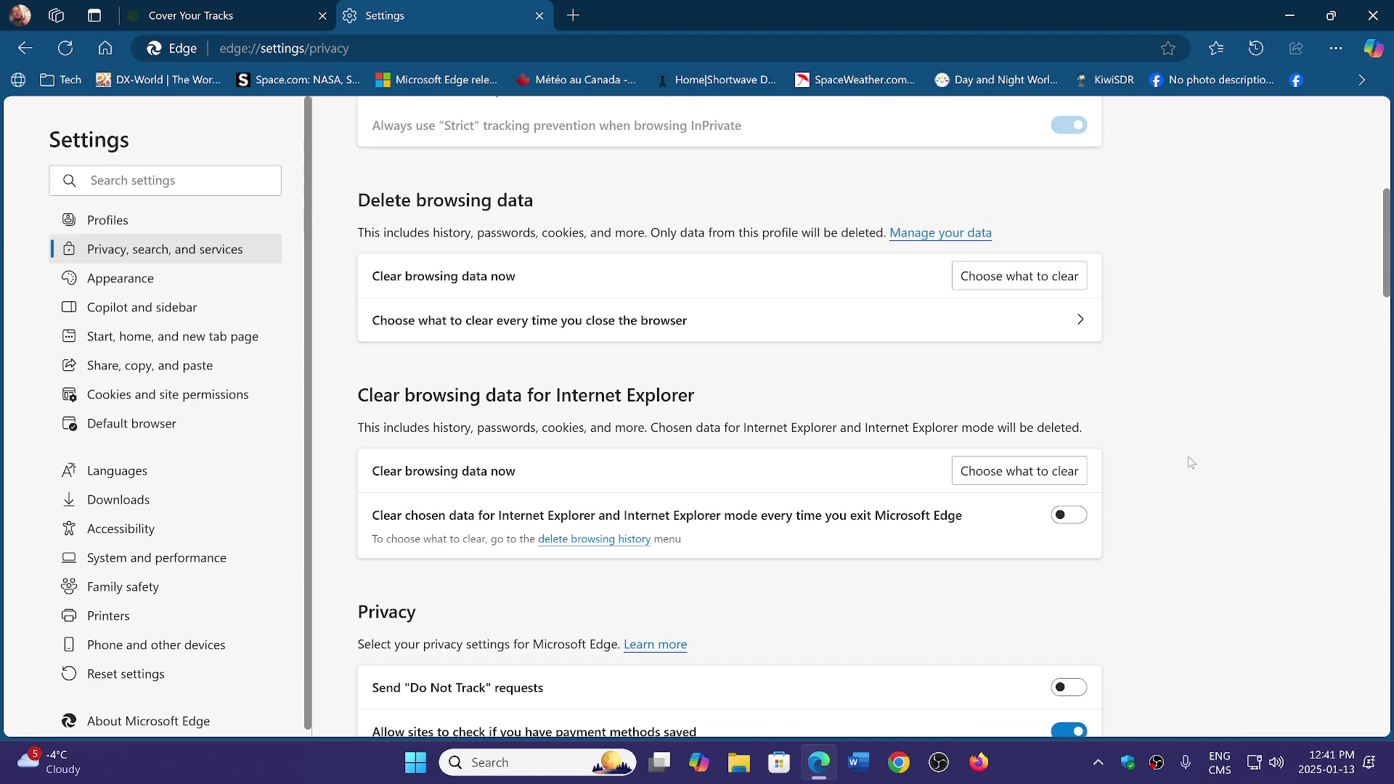
{"action": "scroll", "coordinate": [1189, 456], "scroll_direction": "up", "scroll_amount": 6}
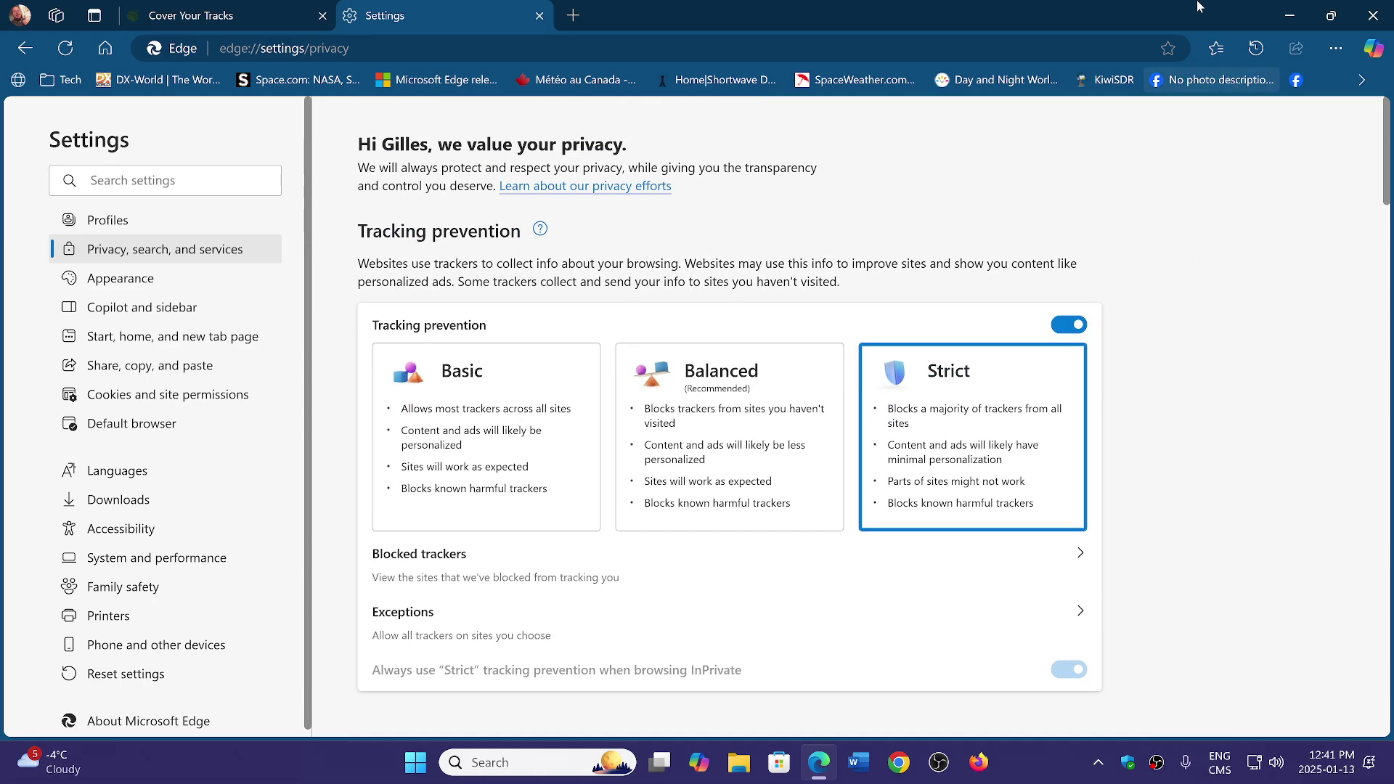
Restart Edge, load coveryourtracks.eff.org and run the test, now showing strong protection.
{"action": "left_click", "coordinate": [1373, 15]}
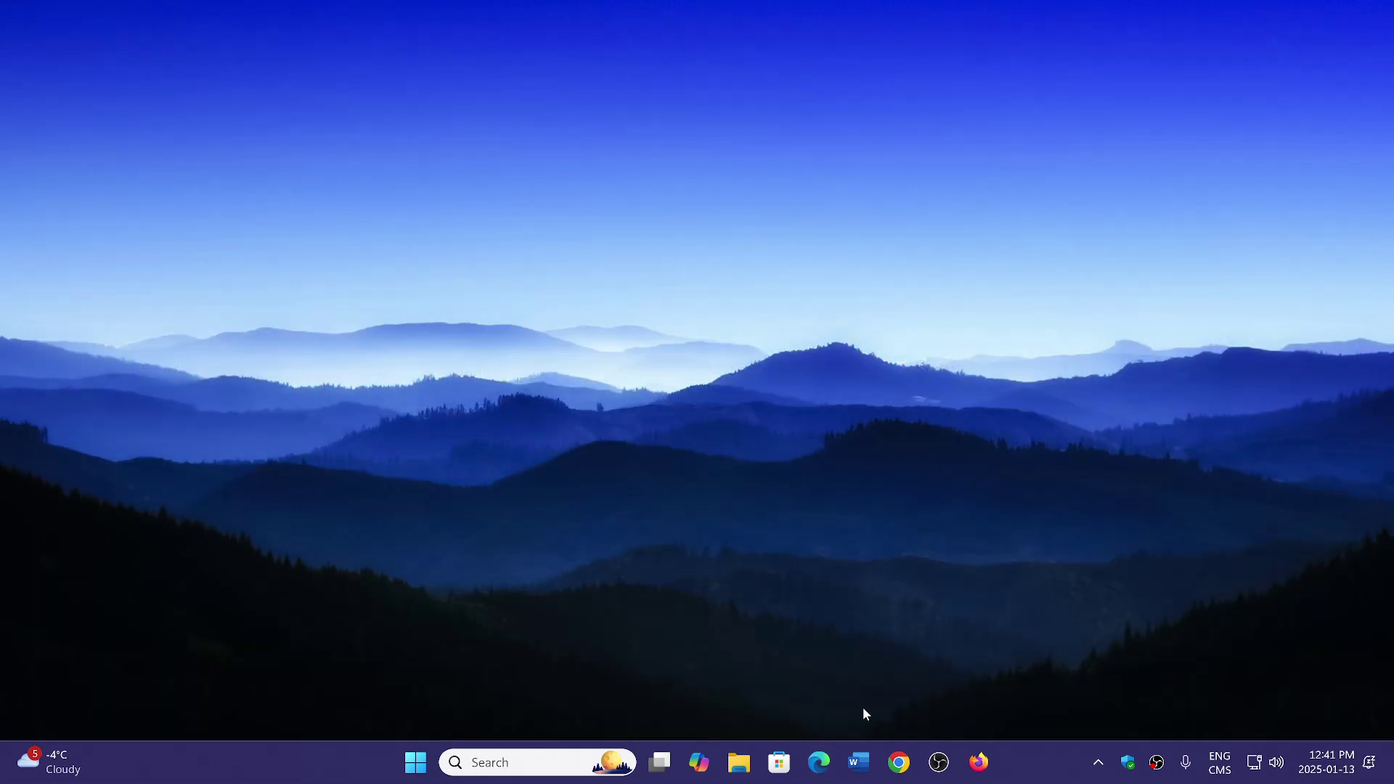
{"action": "left_click", "coordinate": [819, 762]}
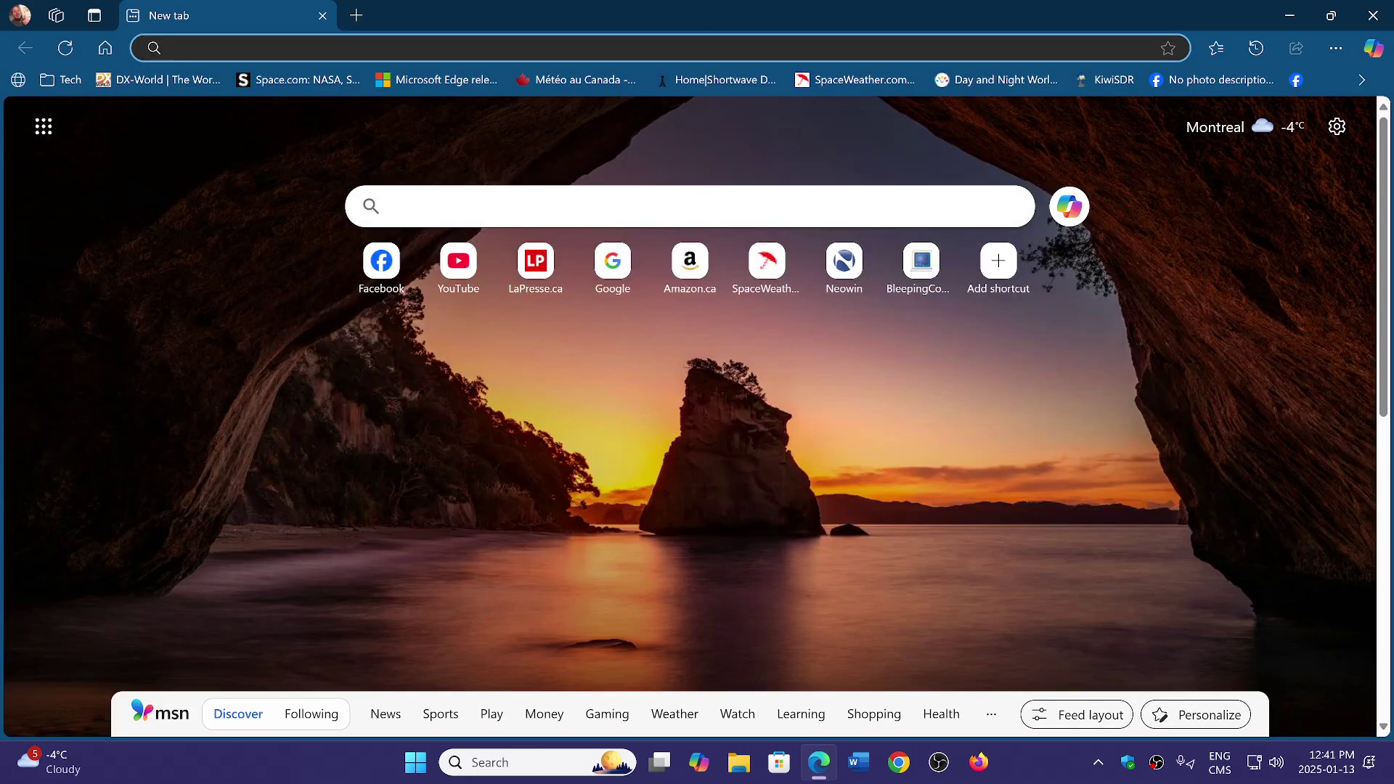
{"action": "type", "text": "https://coveryourtracks.eff.org/"}
{"action": "key", "text": "Return"}
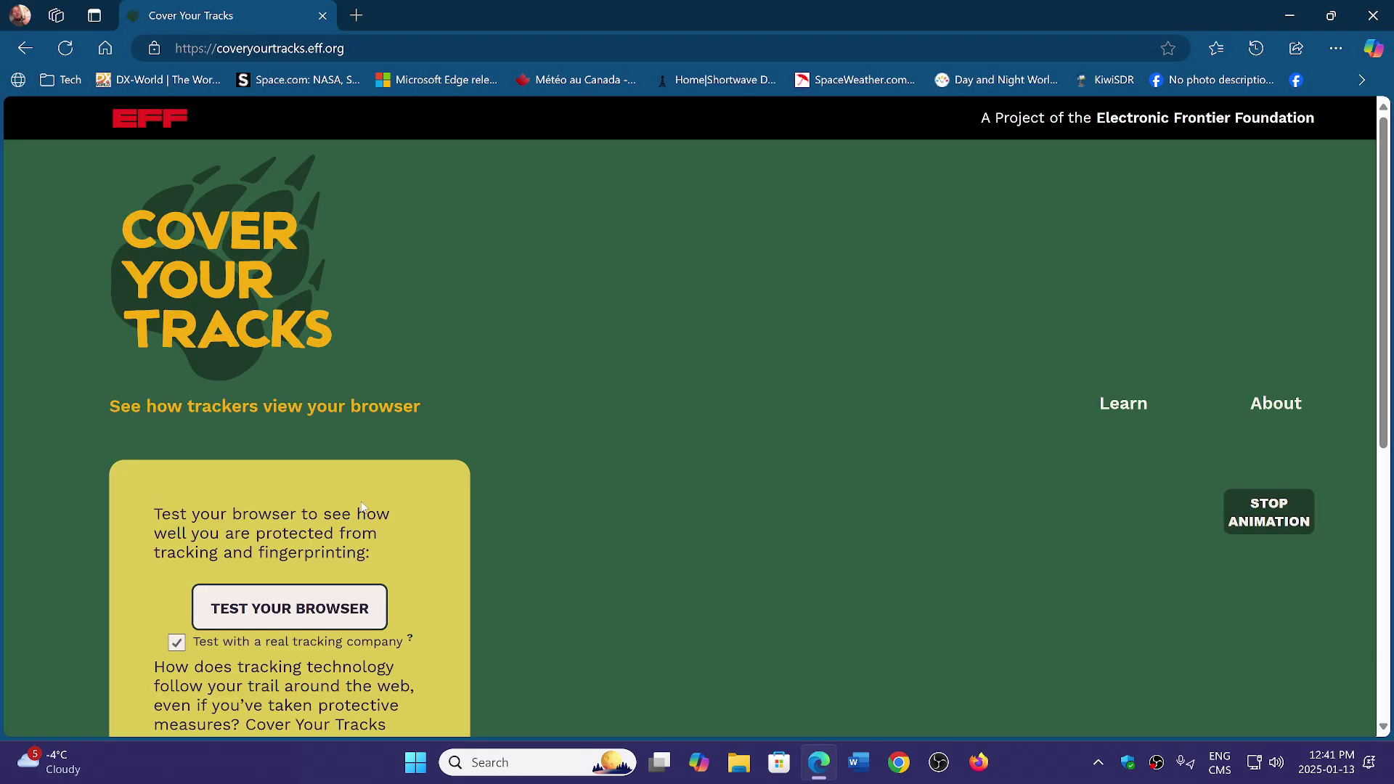
{"action": "left_click", "coordinate": [276, 613]}
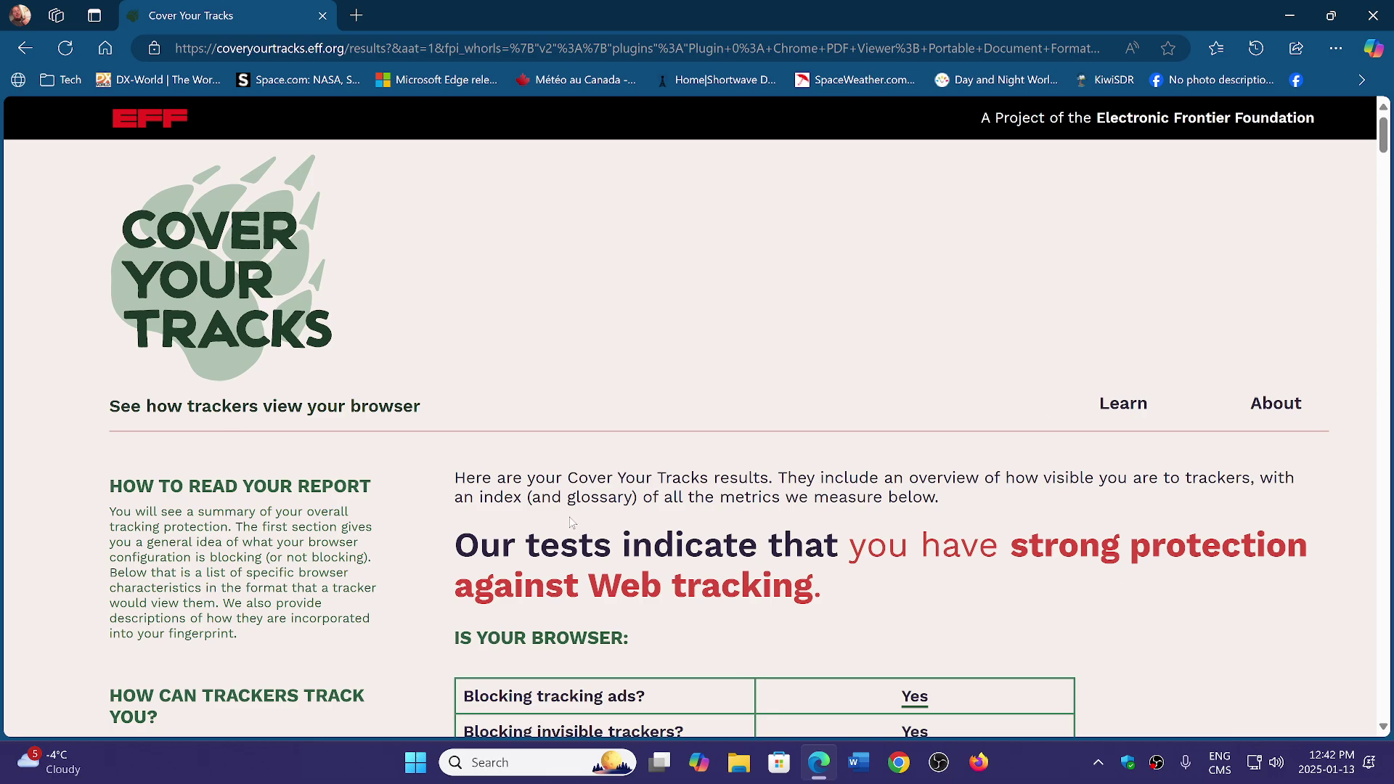
{"action": "scroll", "coordinate": [697, 417], "scroll_direction": "down", "scroll_amount": 3}
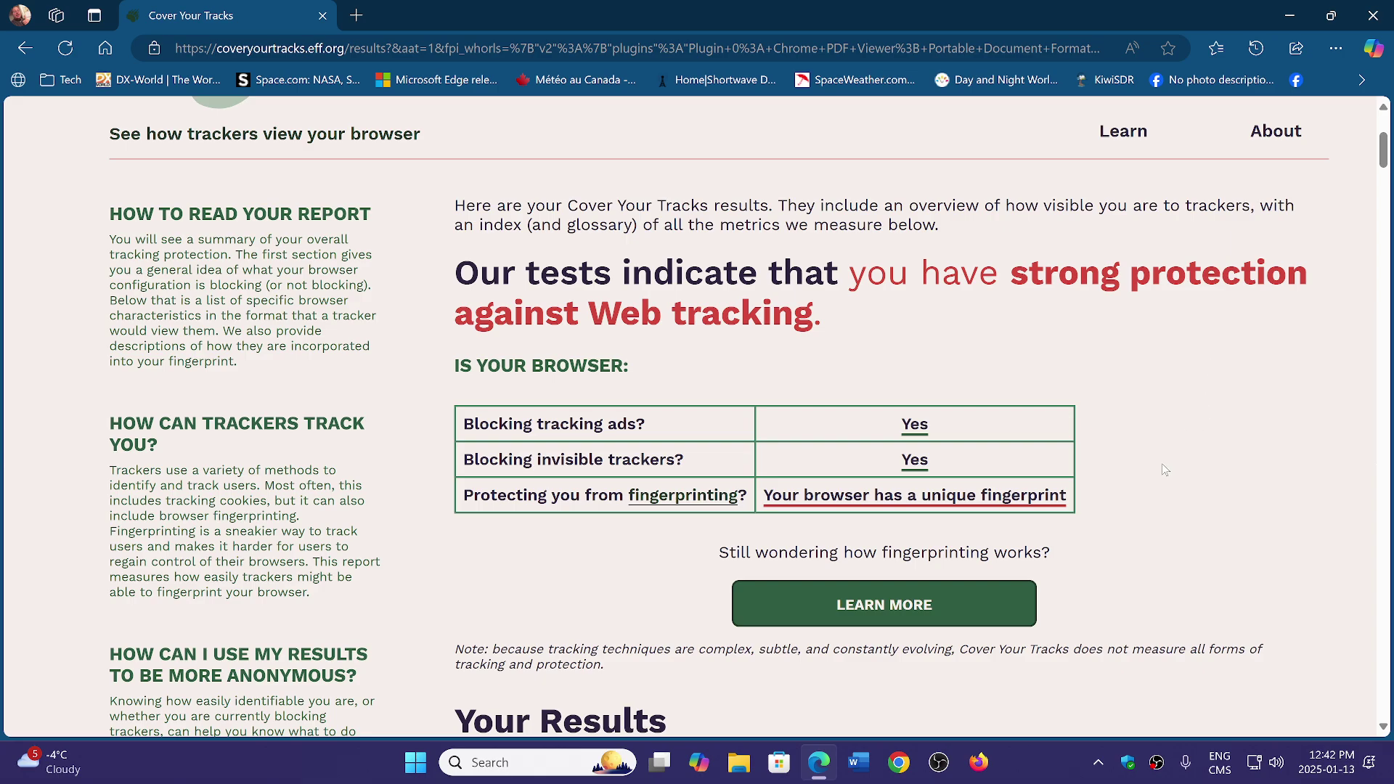
In Privacy, search, and services, restore Balanced tracking prevention and close Edge.
{"action": "left_click", "coordinate": [1337, 49]}
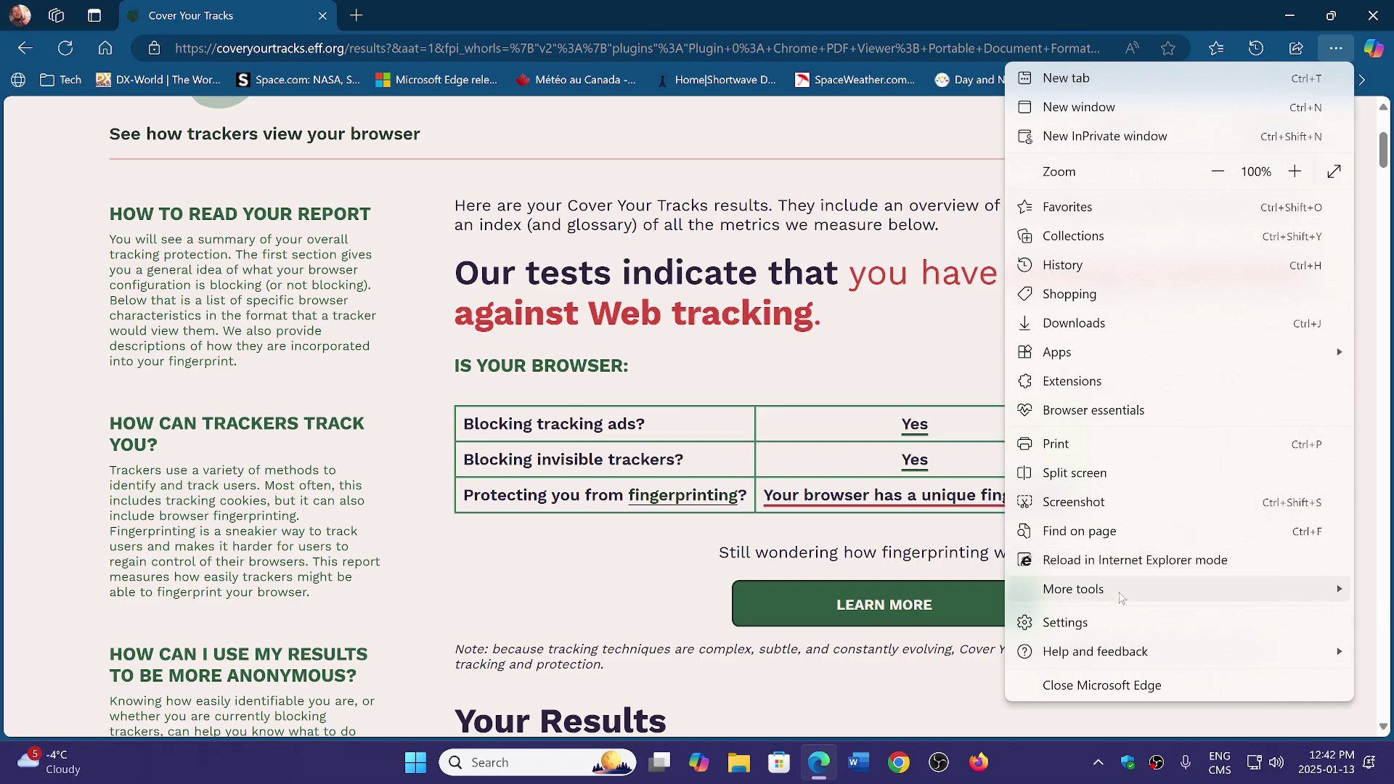
{"action": "left_click", "coordinate": [1108, 623]}
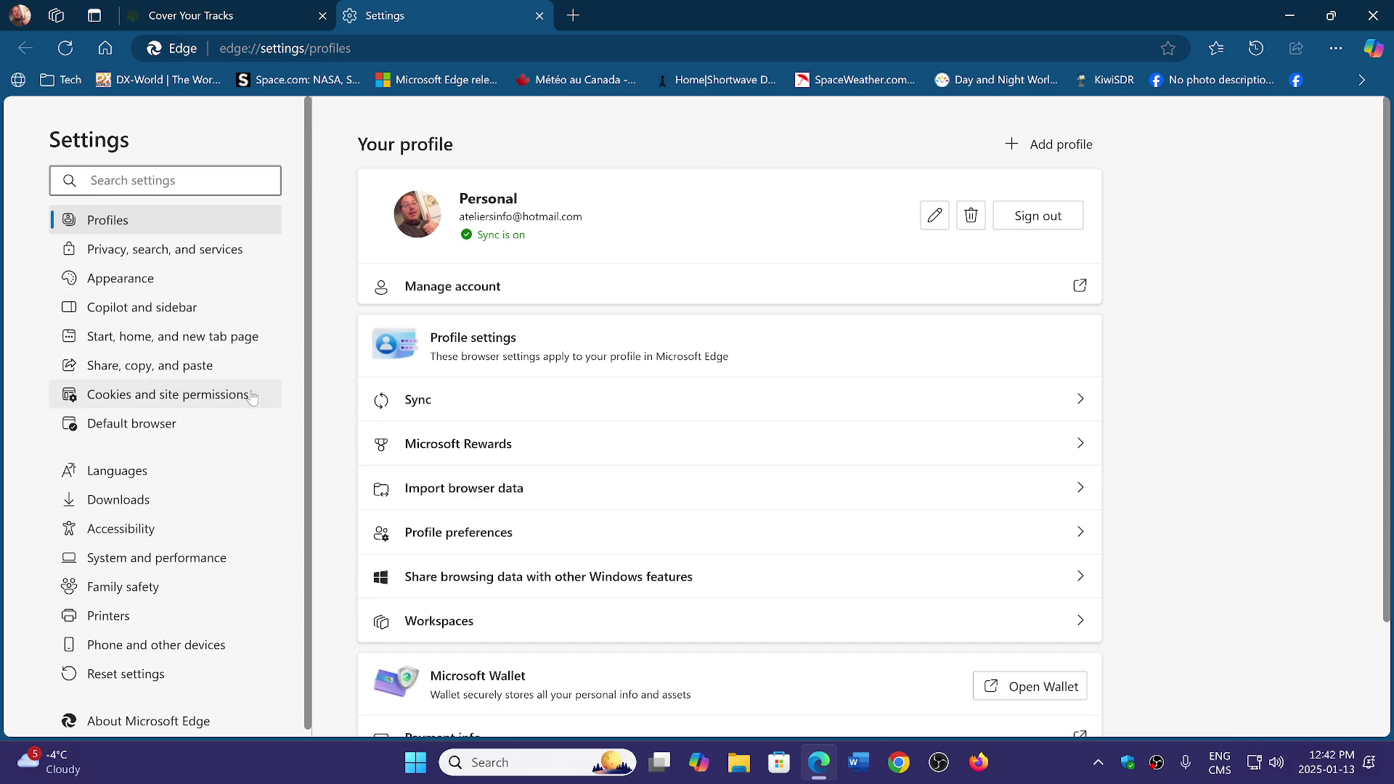
{"action": "left_click", "coordinate": [230, 252]}
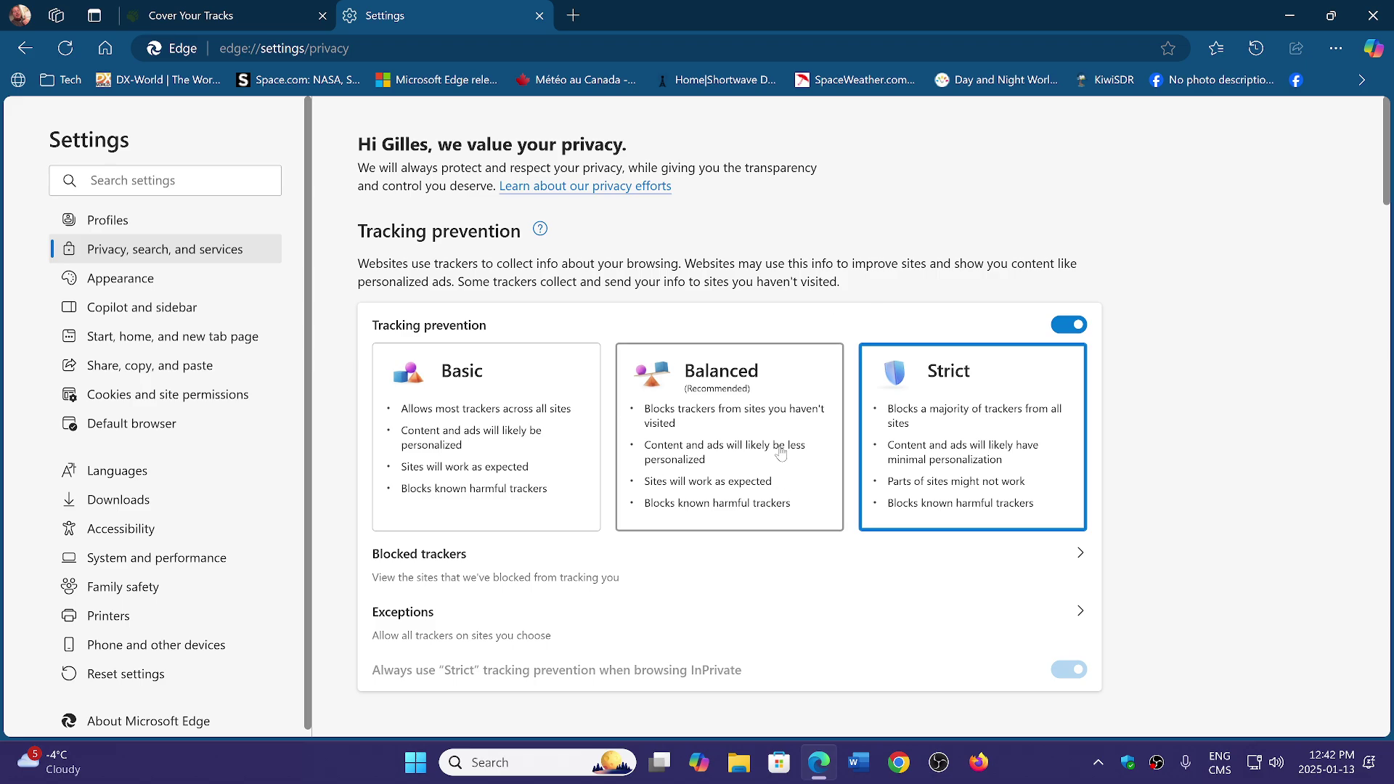
{"action": "left_click", "coordinate": [745, 460]}
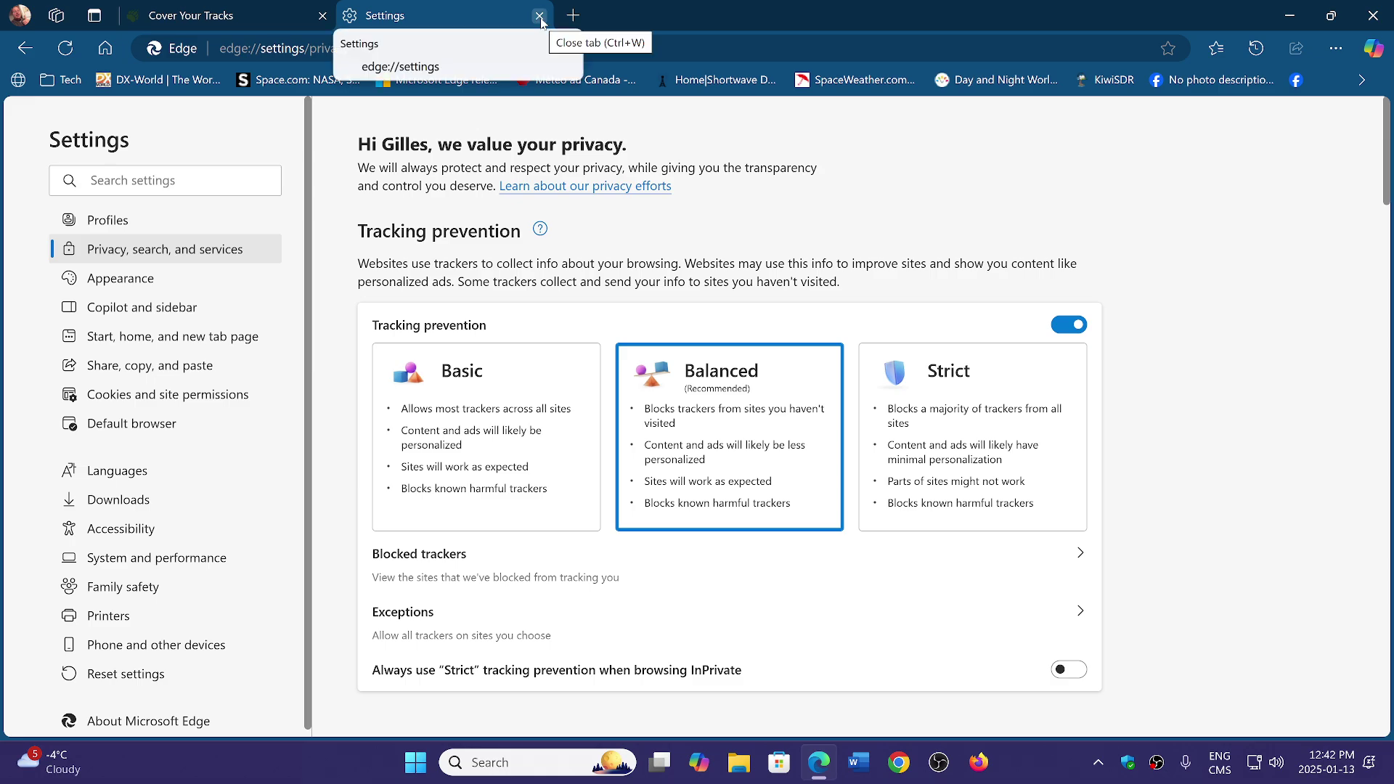
{"action": "left_click", "coordinate": [1373, 16]}
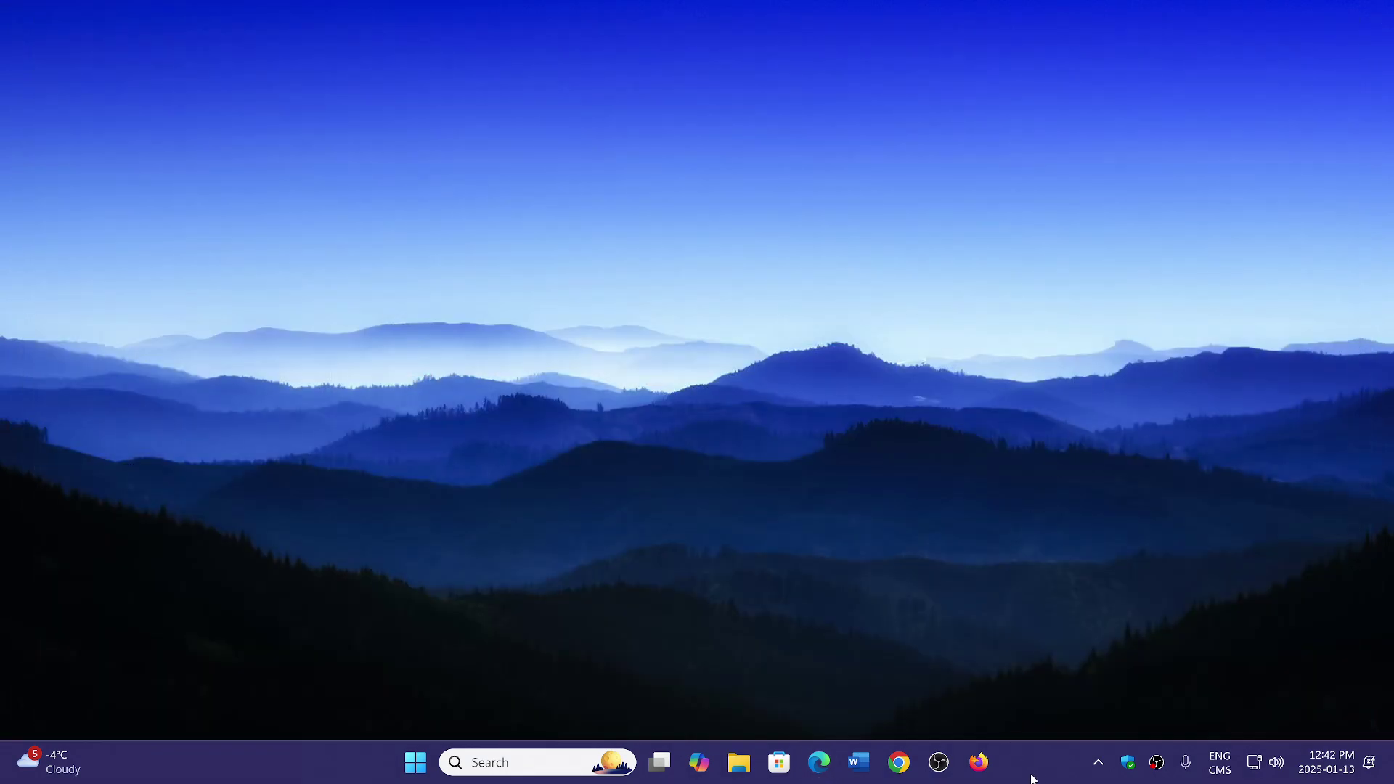